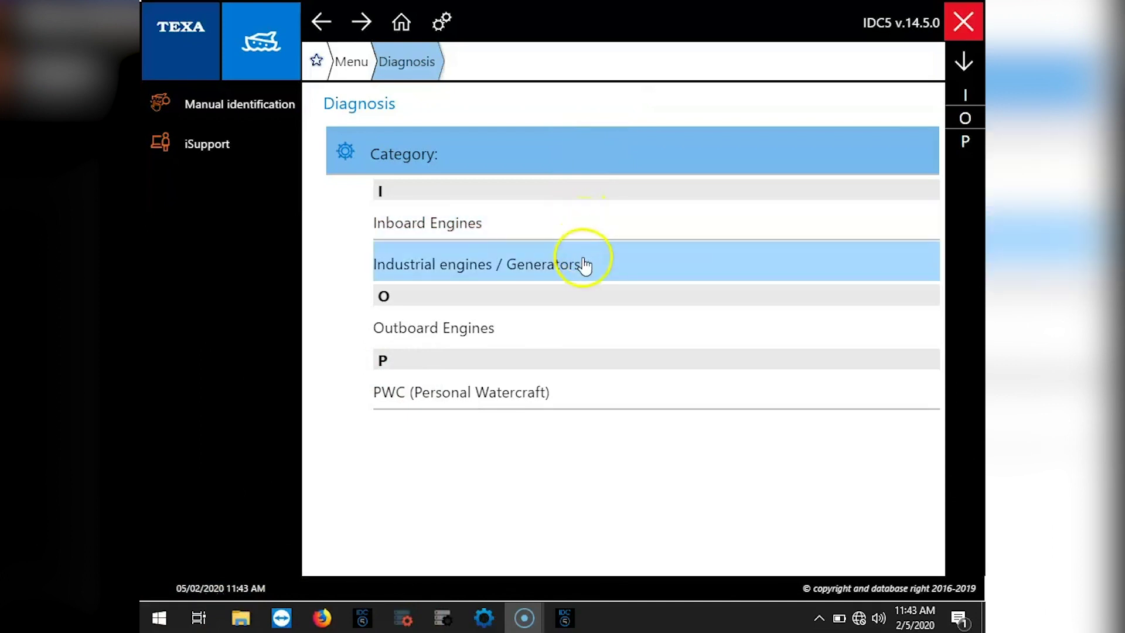
# - Select Industrial engines / Generators, KOHLER, and view the Diesel injection system's connection information
pyautogui.click(584, 264)
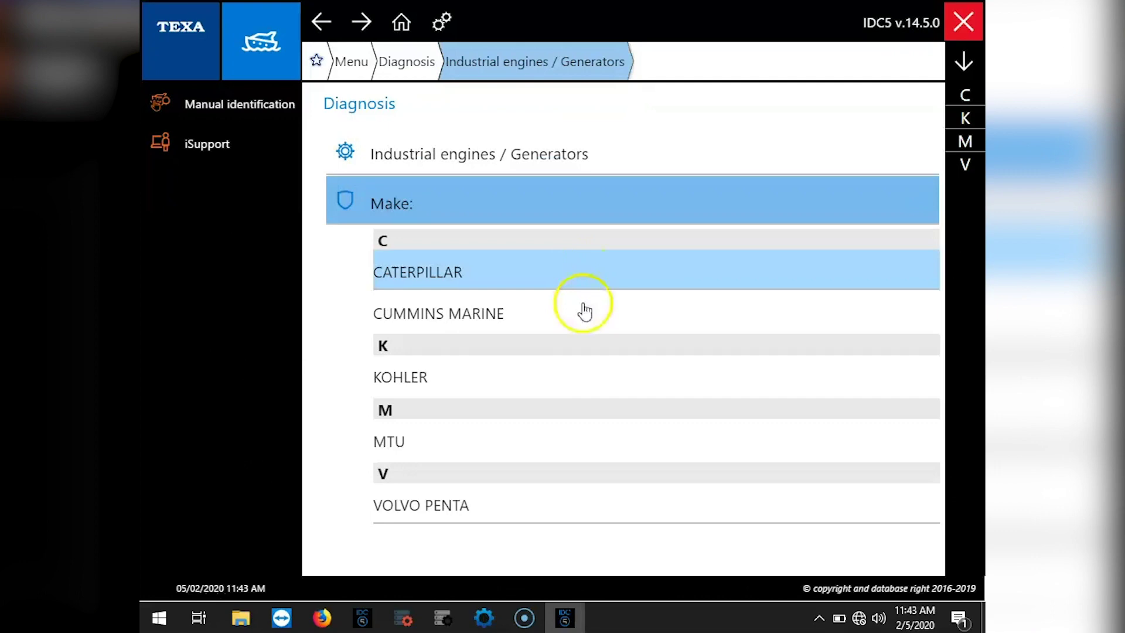
pyautogui.click(584, 383)
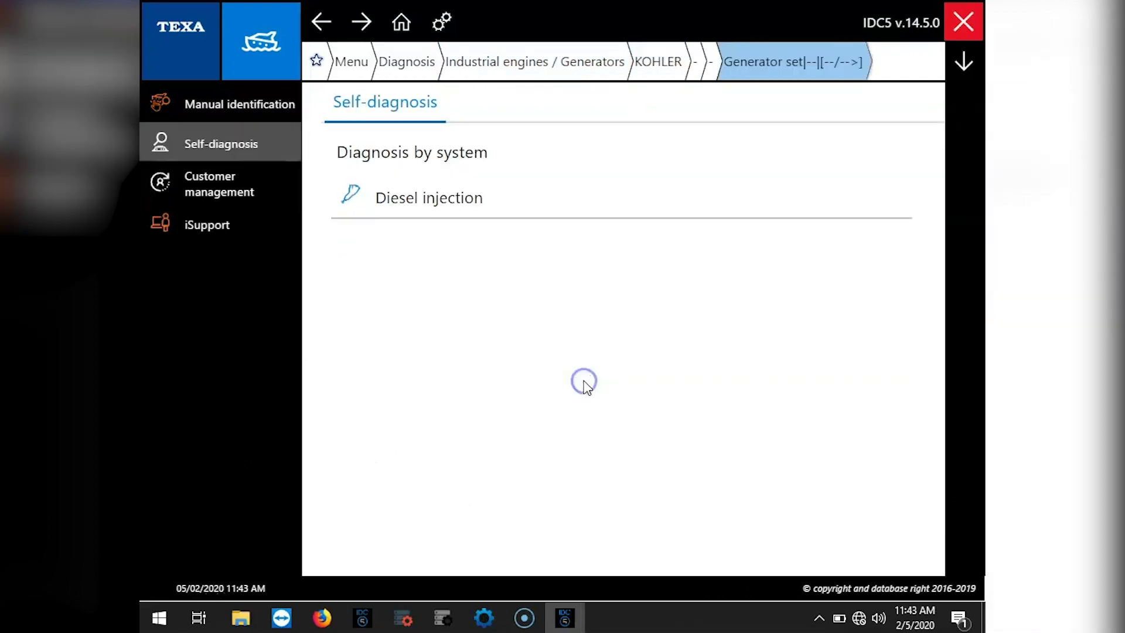
pyautogui.click(649, 189)
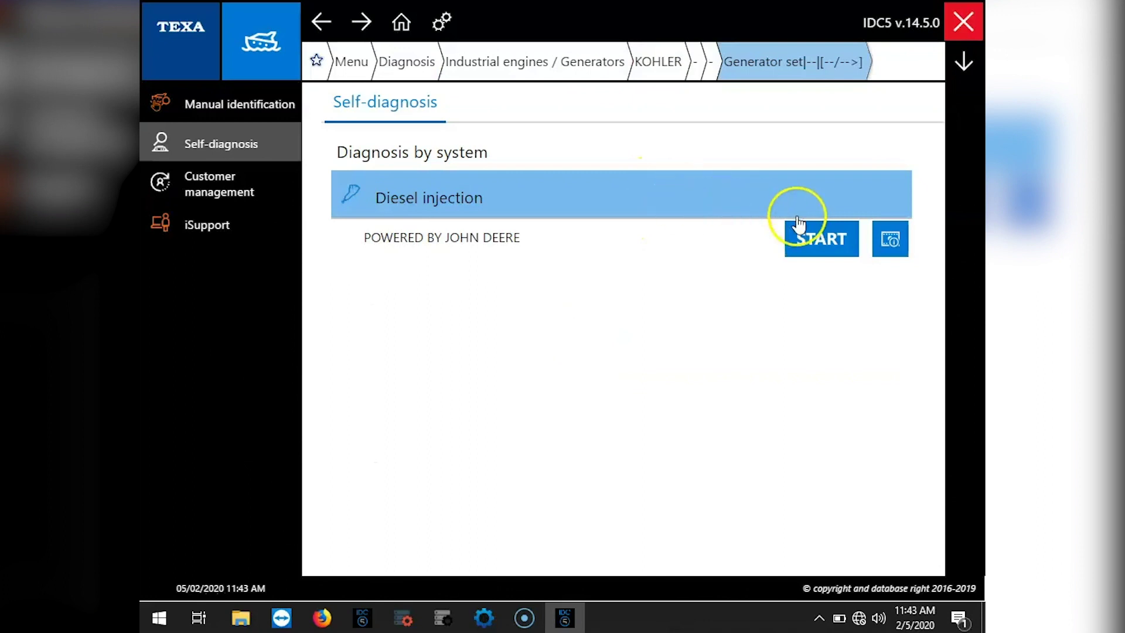
pyautogui.click(889, 239)
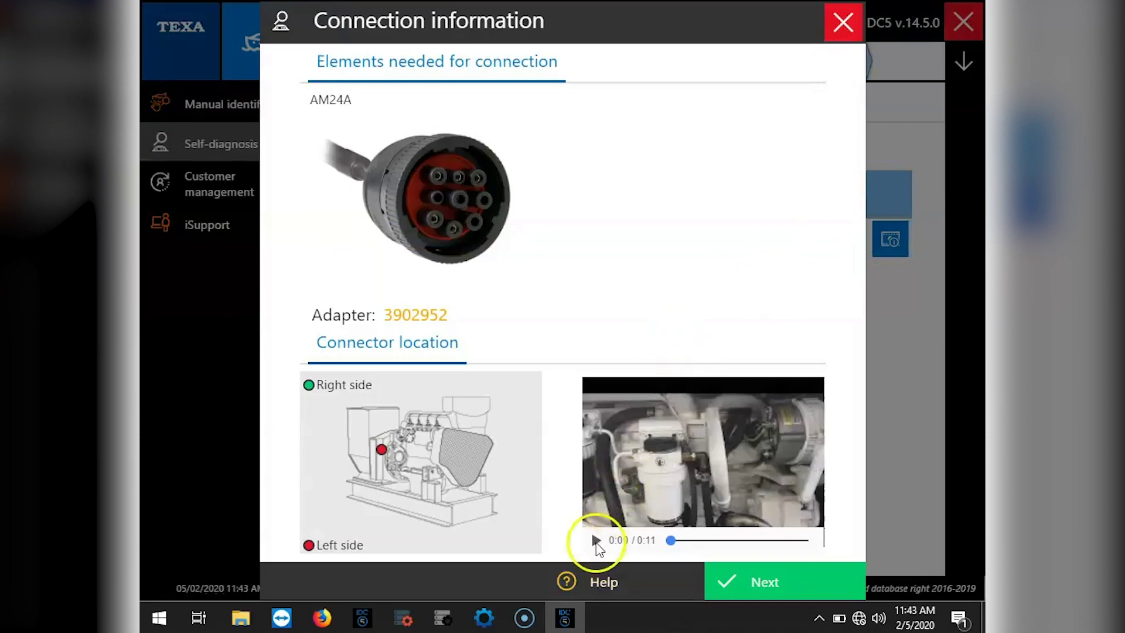
# - Play the connector-location video for cable AM24A and adapter 3902952 through to 0:11
pyautogui.click(596, 540)
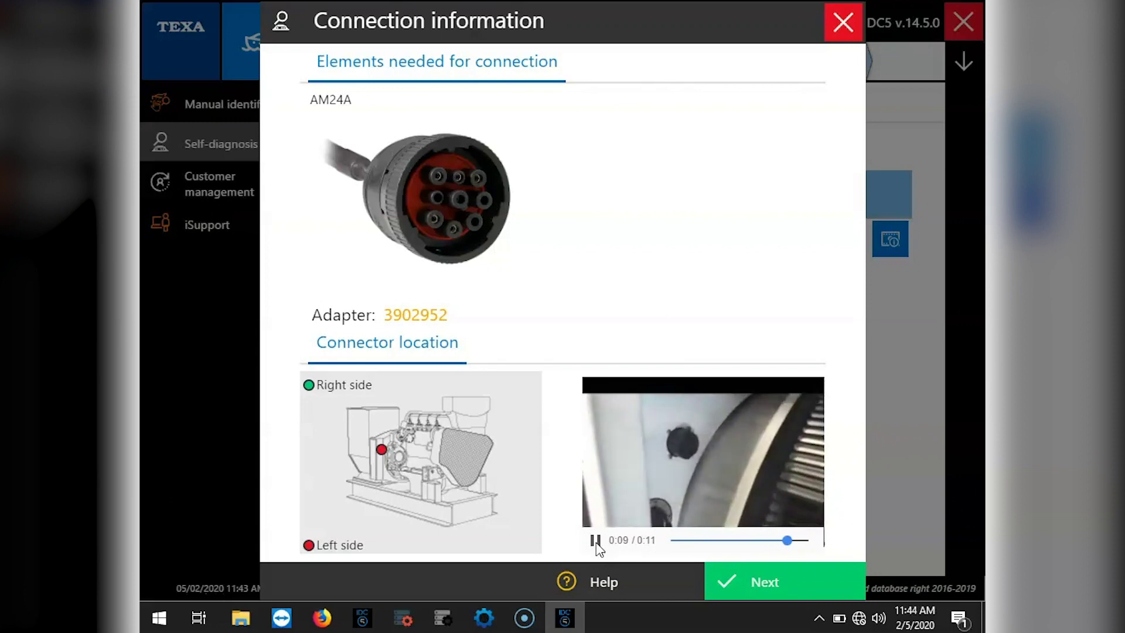
pyautogui.click(730, 583)
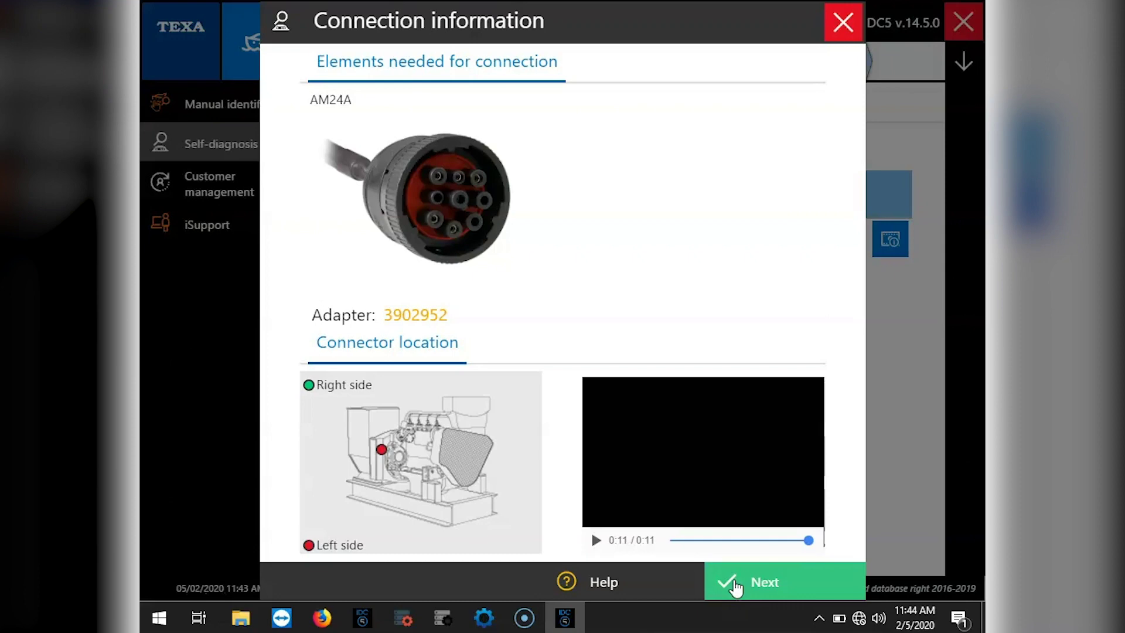
# - Accept the ATTENTION warning and confirm ignition on to connect to the Diesel injection ECU
pyautogui.click(735, 584)
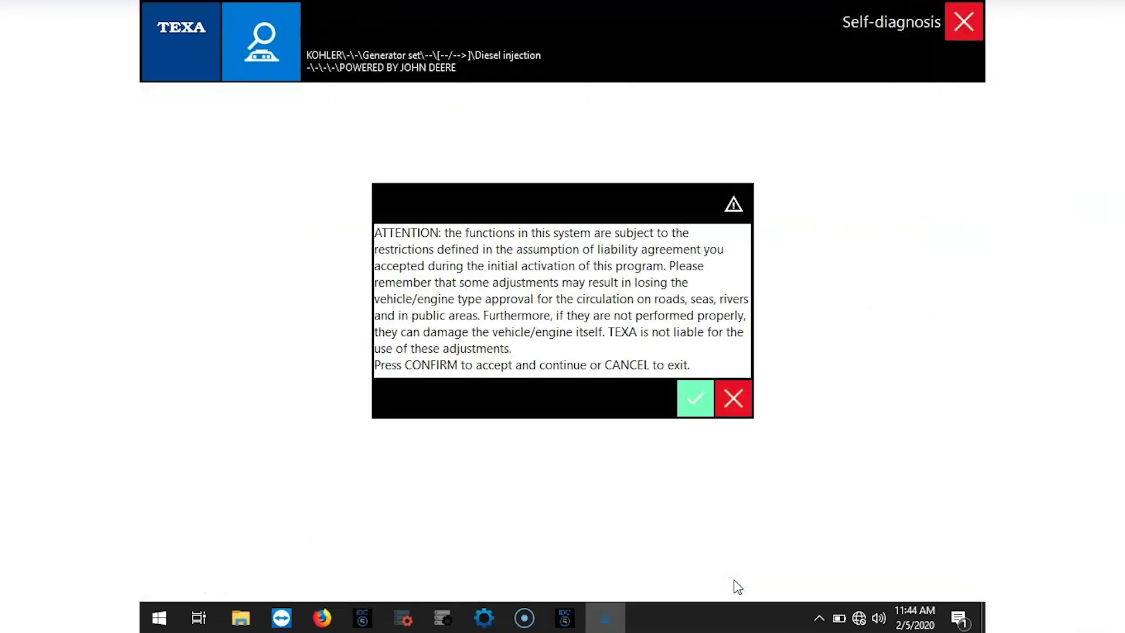
pyautogui.click(698, 389)
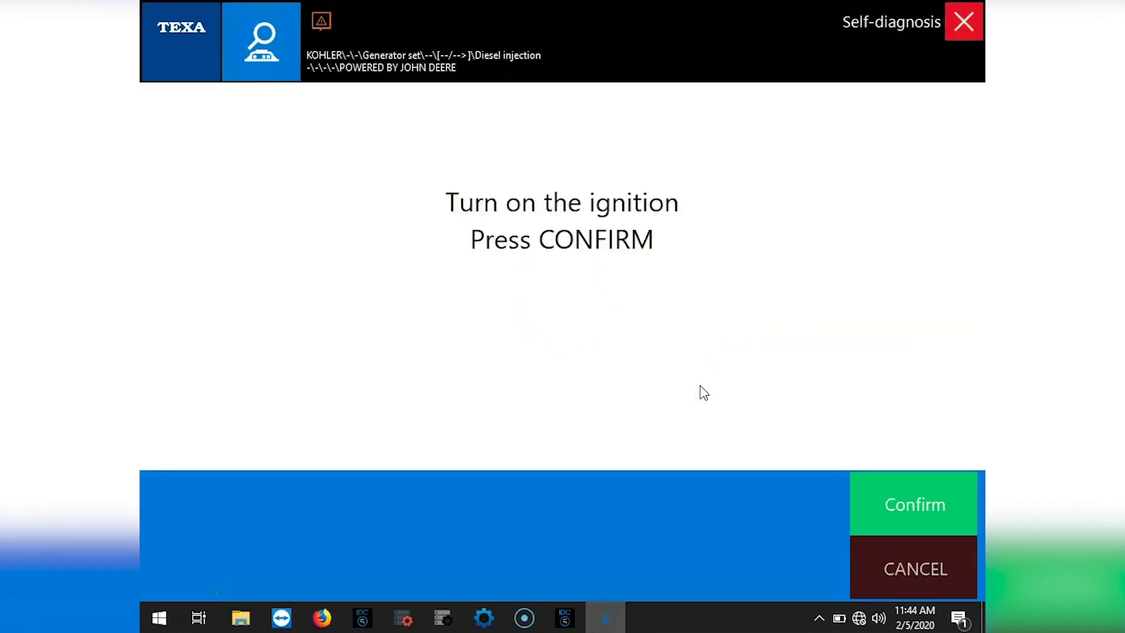
pyautogui.click(891, 524)
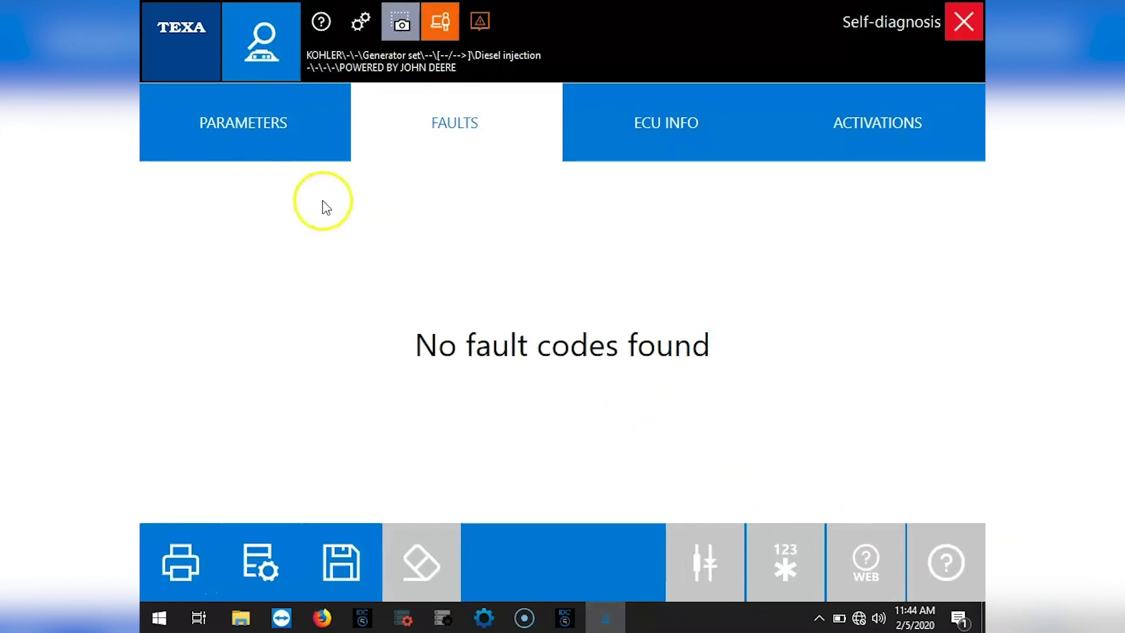
# - Show the live parameters and briefly graph engine load, then collapse it
pyautogui.click(273, 132)
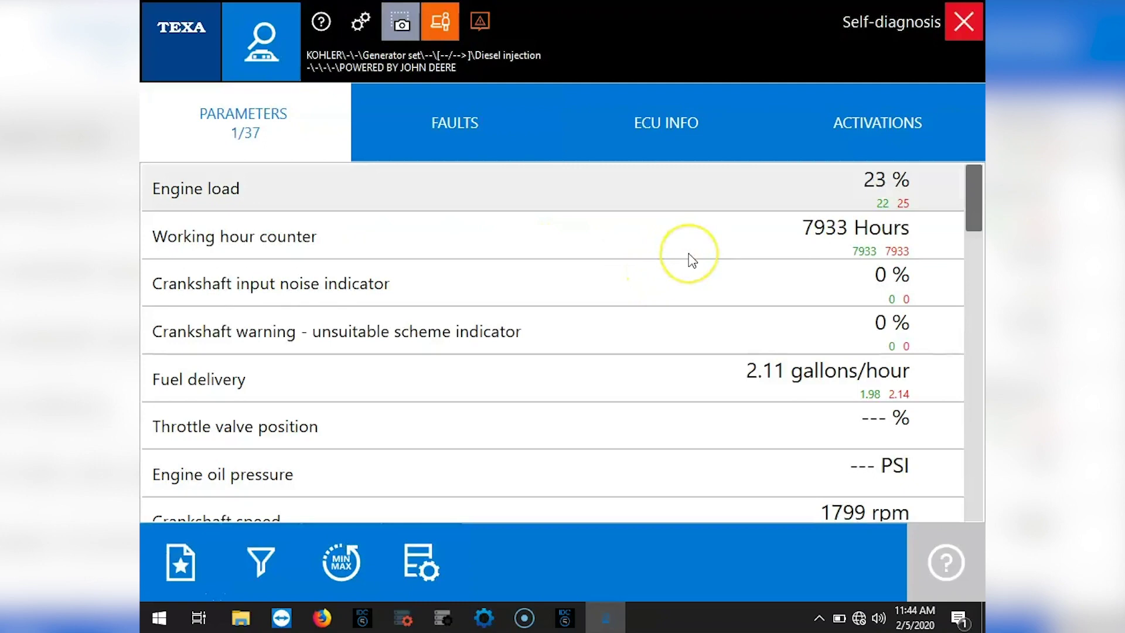
pyautogui.click(661, 179)
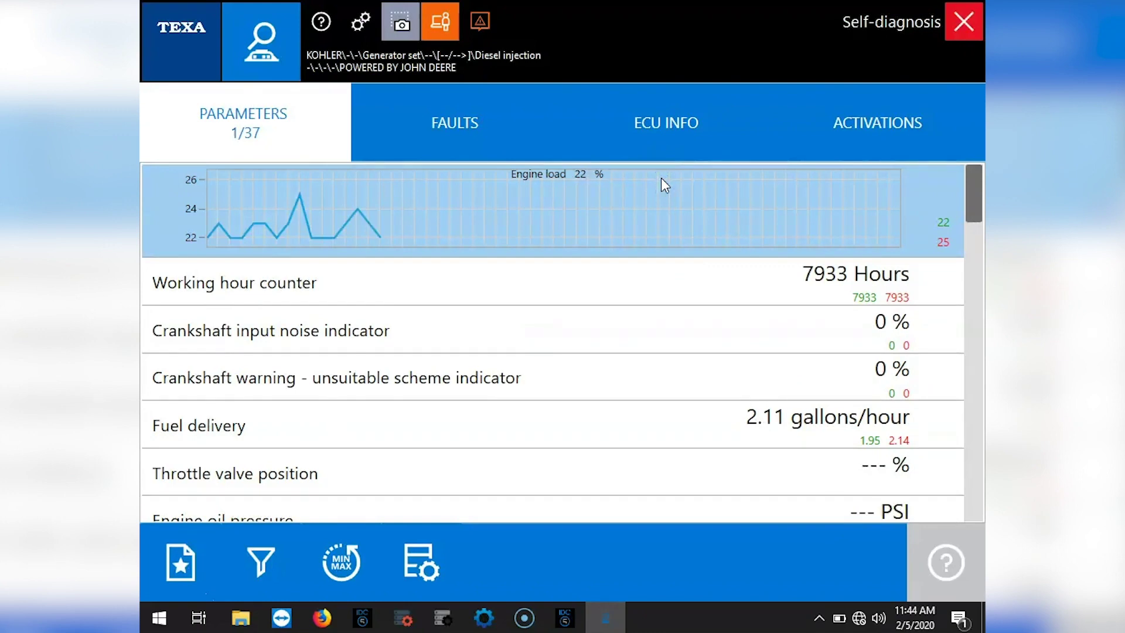
pyautogui.click(658, 283)
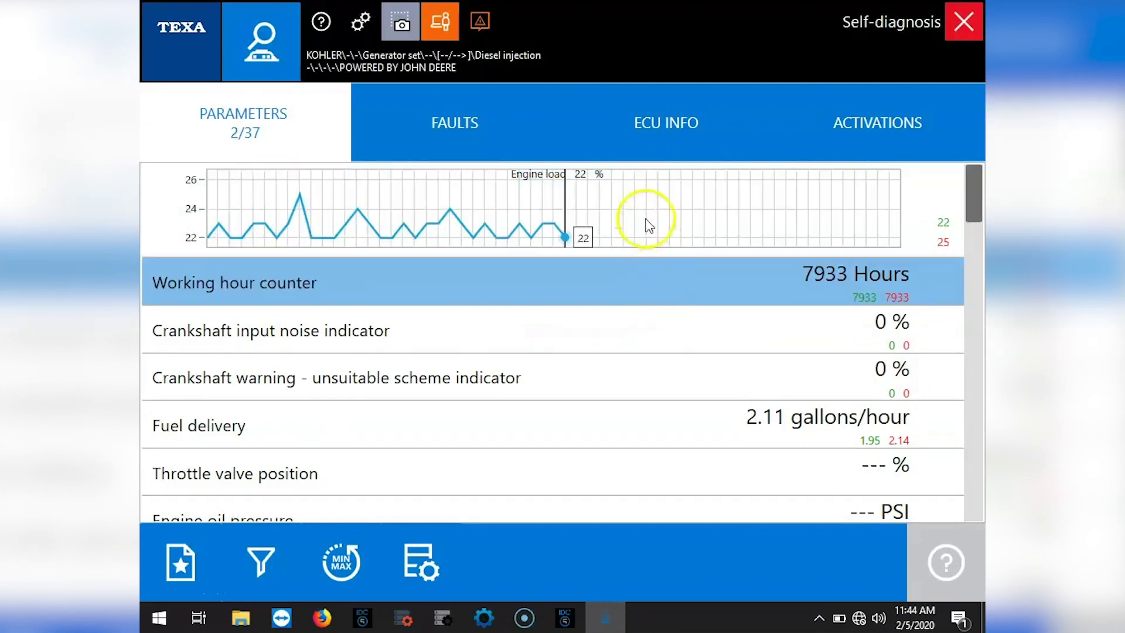
pyautogui.click(645, 198)
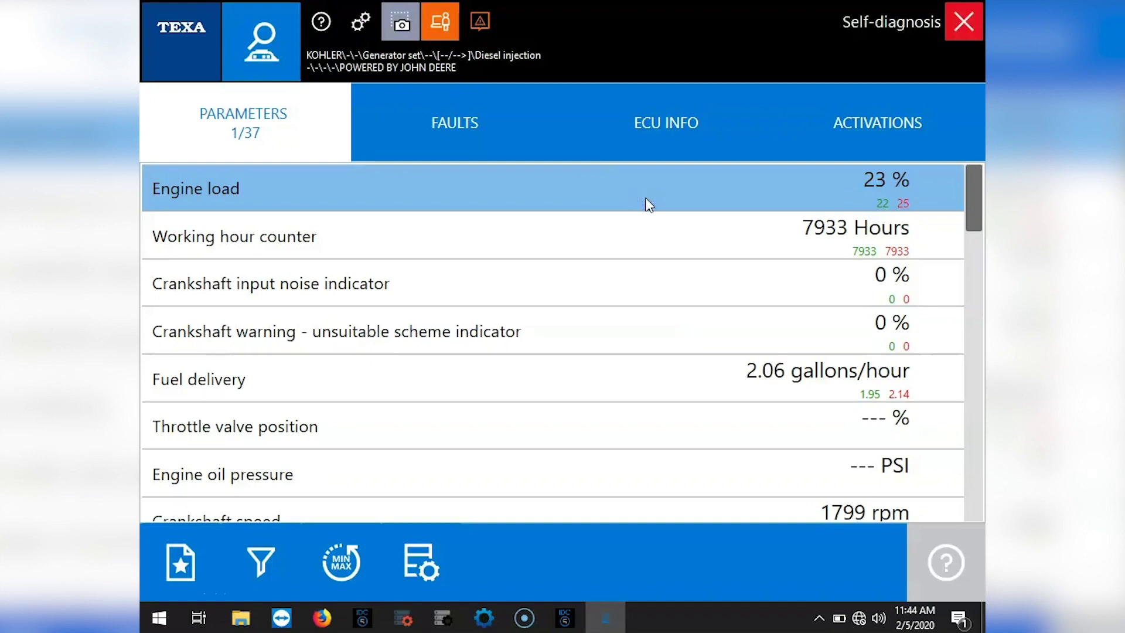
# - Graph fuel delivery briefly, then leave coolant temperature plotted as a live graph
pyautogui.press('Down')
pyautogui.press('Down')
pyautogui.press('Down')
pyautogui.press('Down')
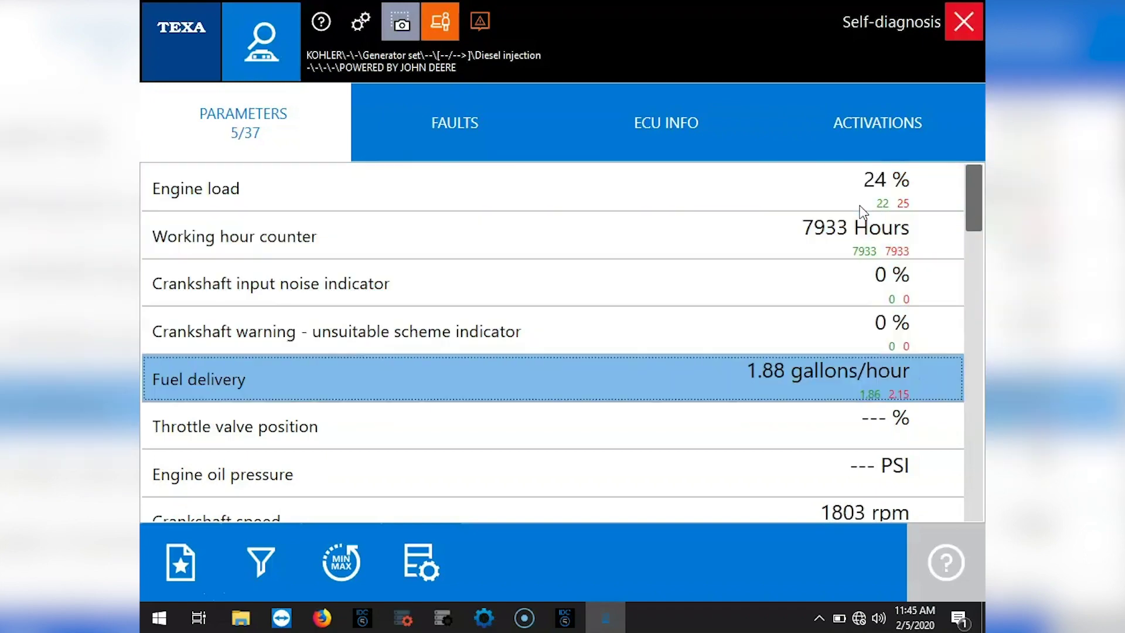
pyautogui.click(622, 387)
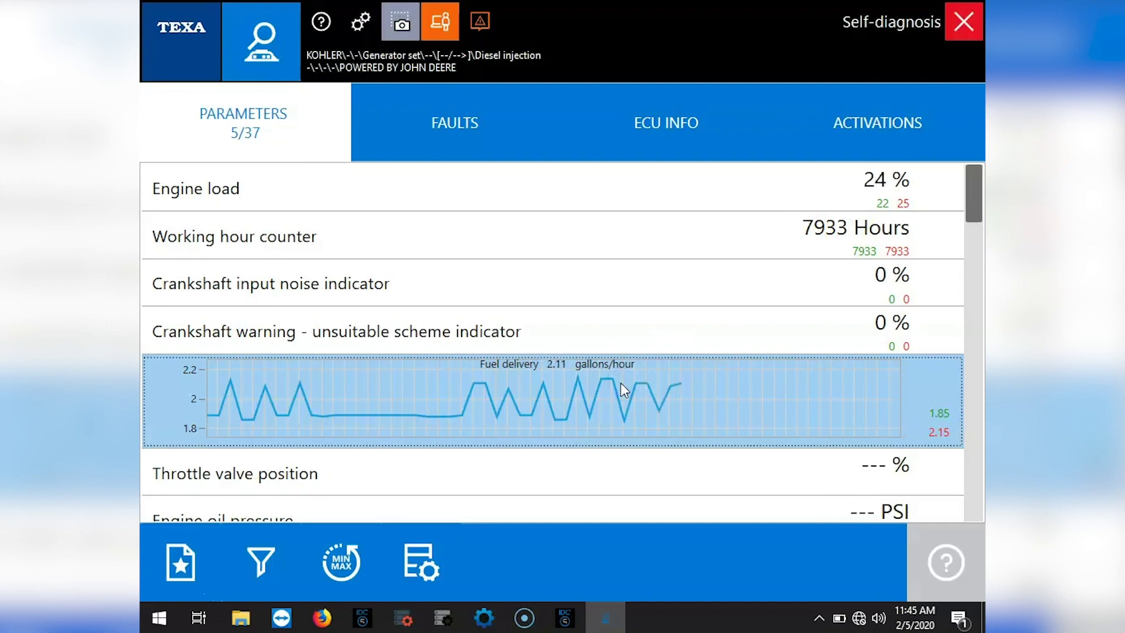
pyautogui.click(620, 382)
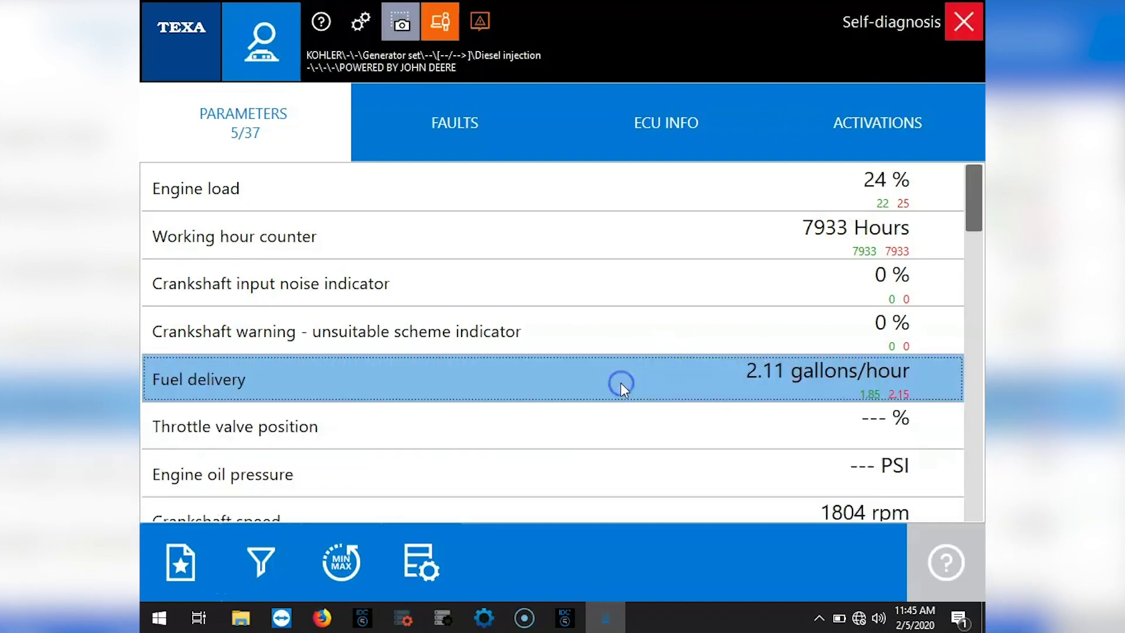
pyautogui.press('Down')
pyautogui.press('Down')
pyautogui.press('Down')
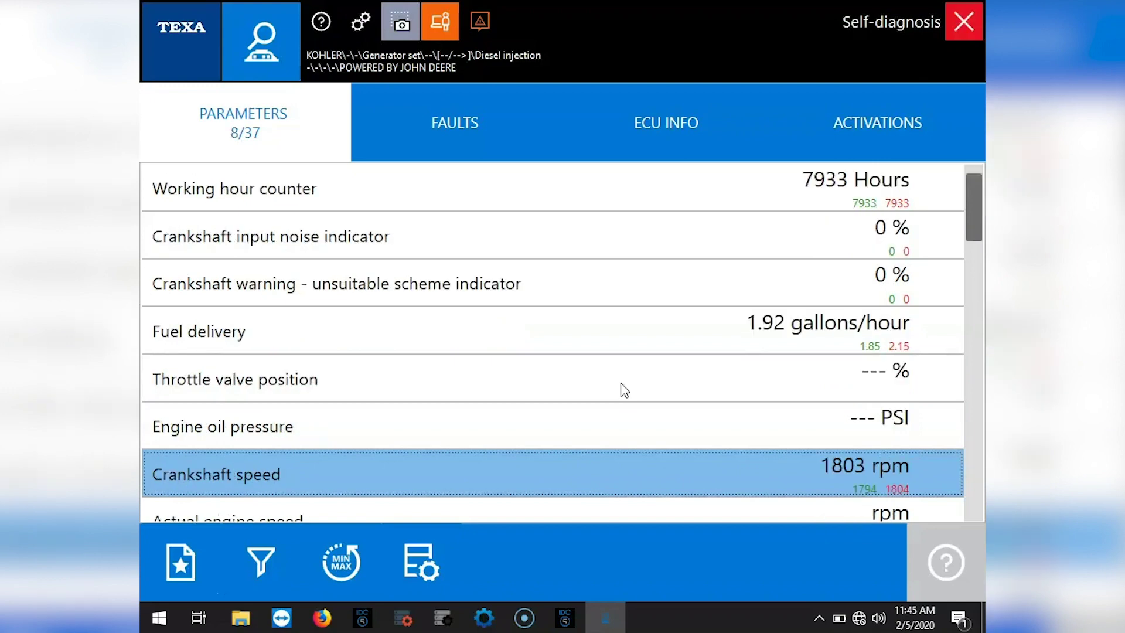
pyautogui.press('Down')
pyautogui.press('Down')
pyautogui.press('Down')
pyautogui.press('Down')
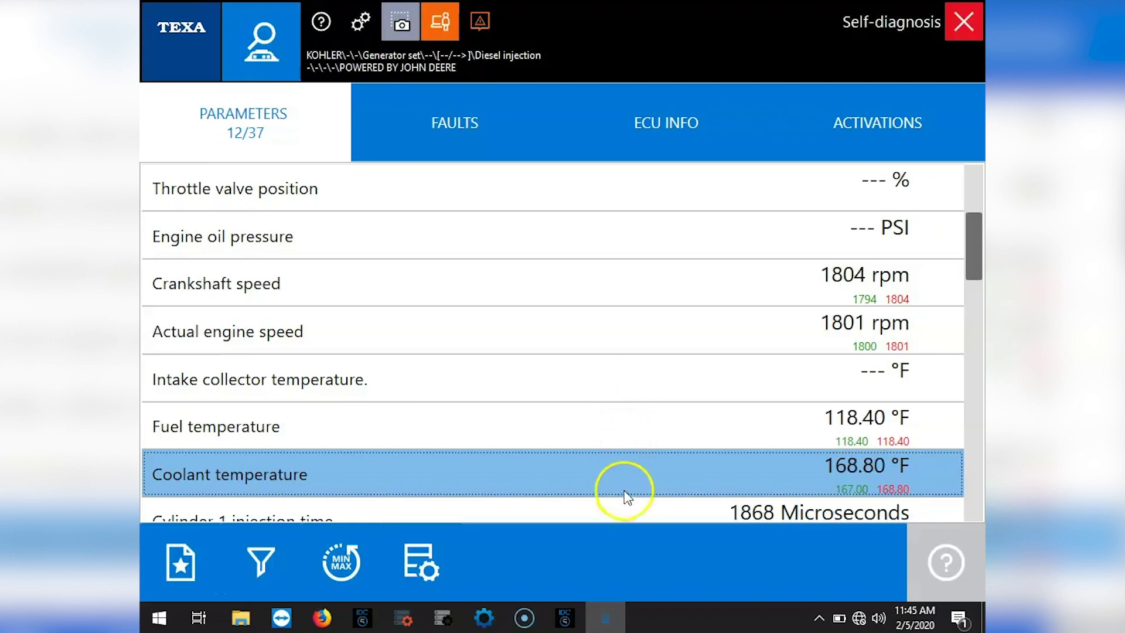
pyautogui.click(619, 461)
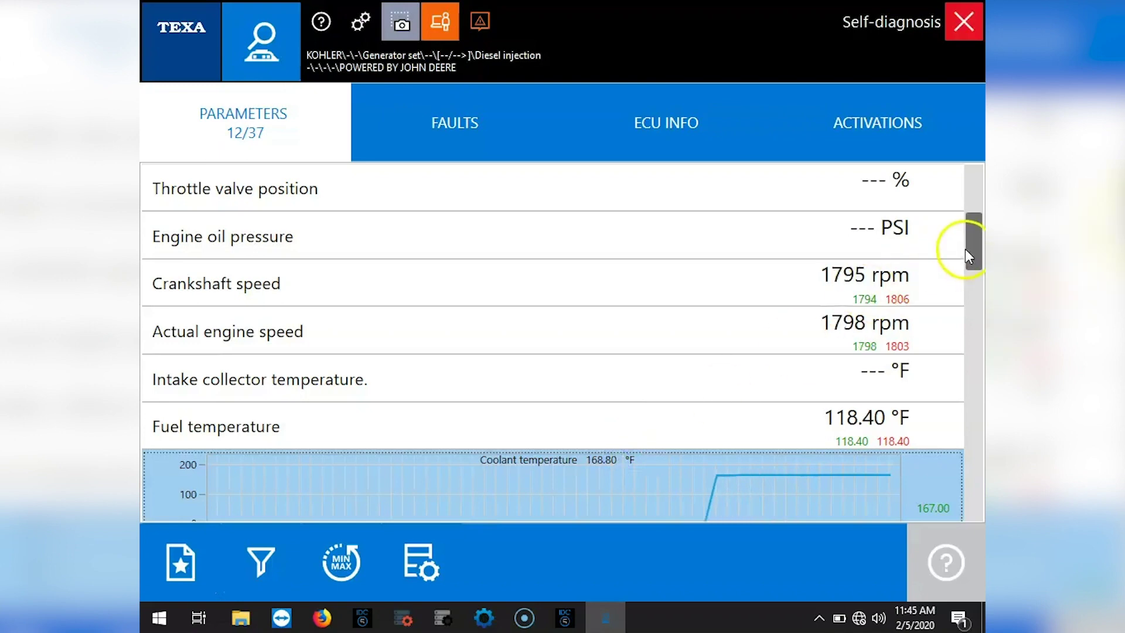
# - Collapse the coolant temperature graph and graph the Cylinder 1 and 2 injection times
pyautogui.moveTo(975, 246); pyautogui.dragTo(975, 265)
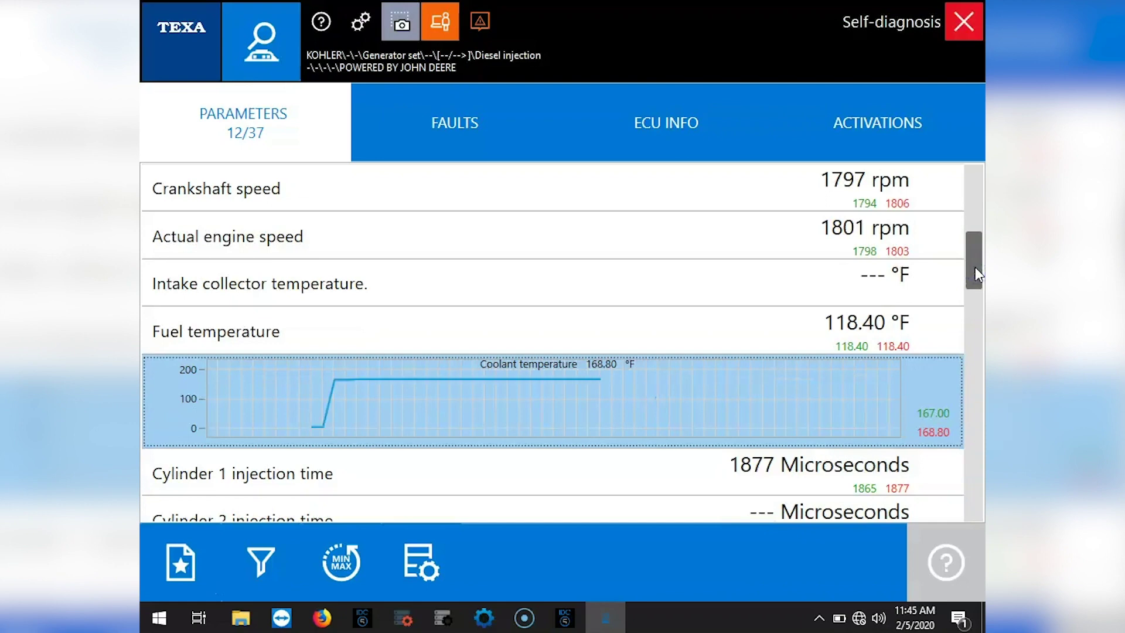
pyautogui.moveTo(976, 274); pyautogui.dragTo(975, 298)
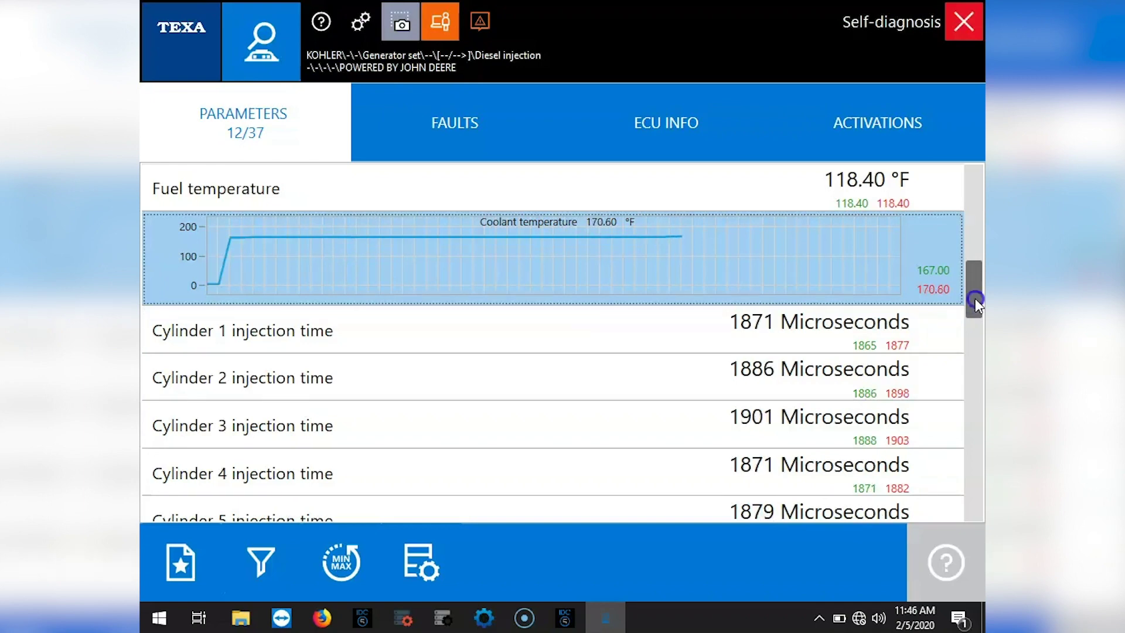
pyautogui.moveTo(974, 299); pyautogui.dragTo(975, 319)
pyautogui.scroll(3, 848, 251)
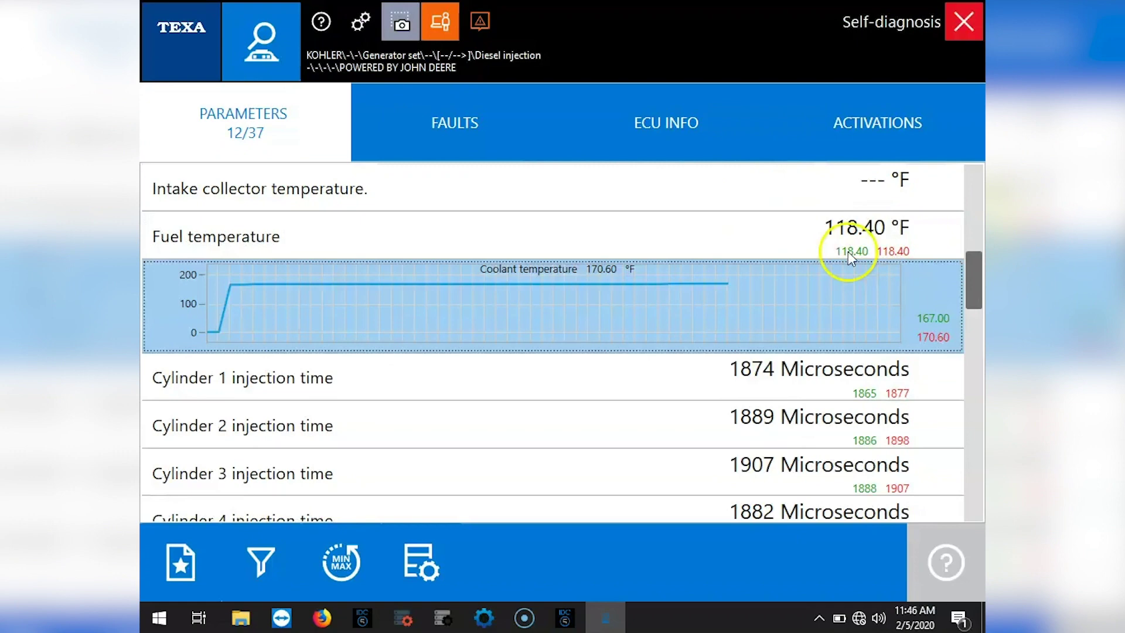
pyautogui.click(831, 324)
pyautogui.click(699, 349)
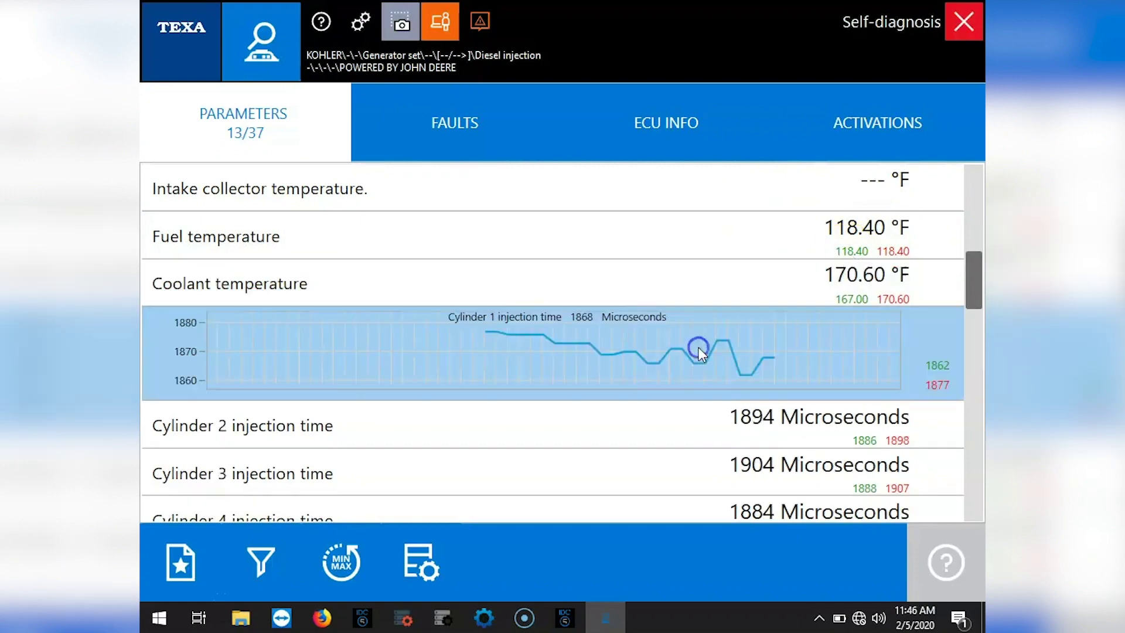
pyautogui.click(683, 429)
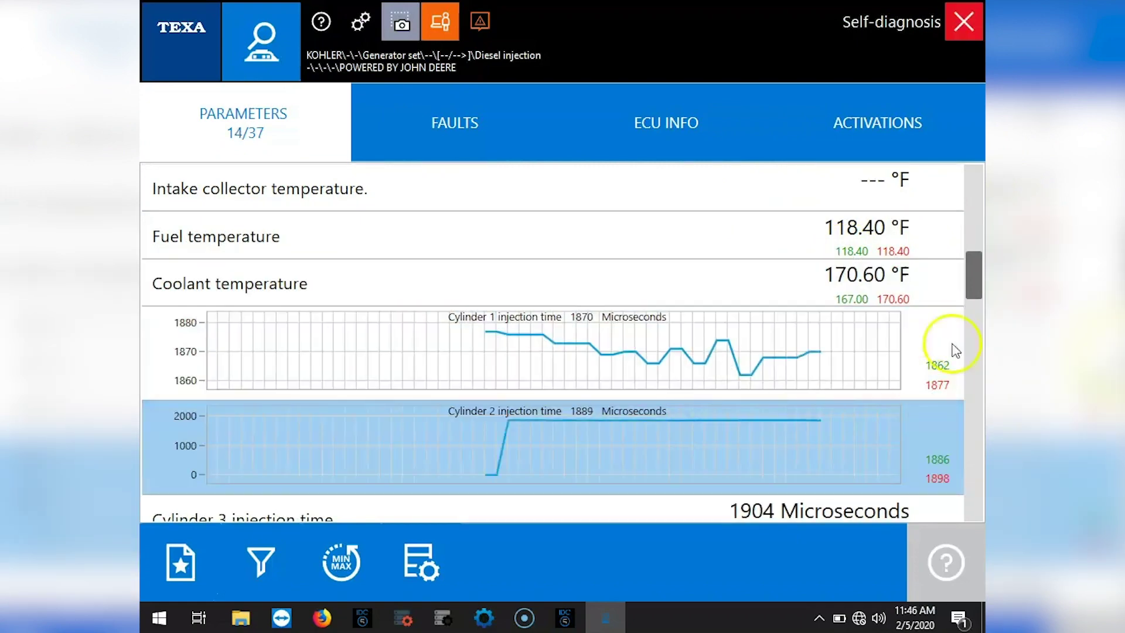
# - Step through the remaining parameters, from sensor voltages down to low temperature starting device status
pyautogui.moveTo(977, 294); pyautogui.dragTo(977, 311)
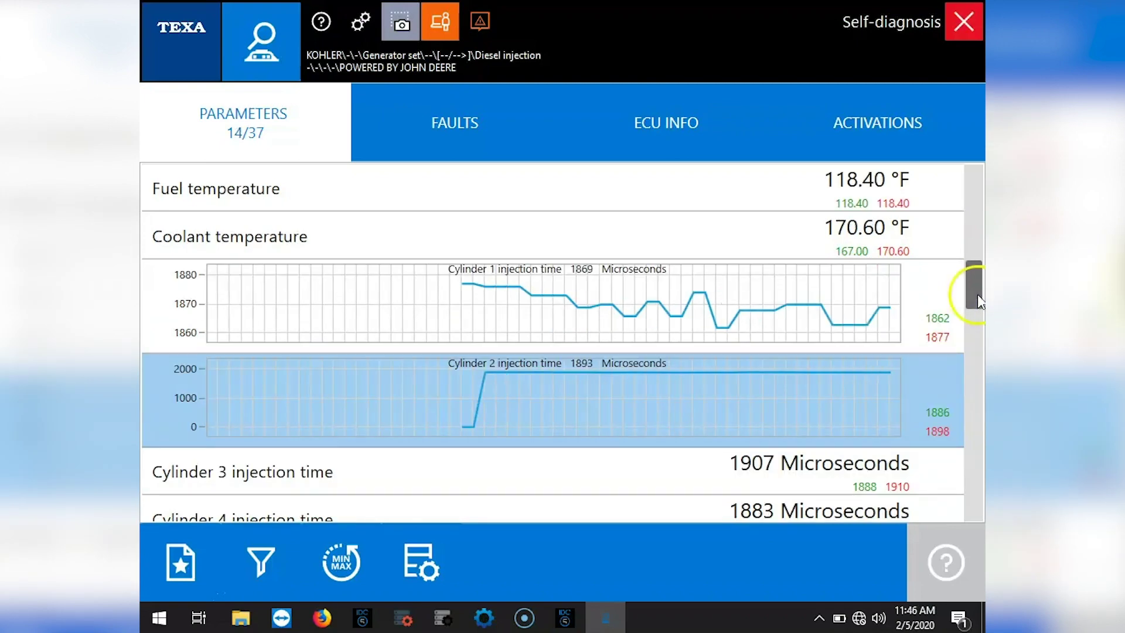
pyautogui.moveTo(977, 297); pyautogui.dragTo(976, 350)
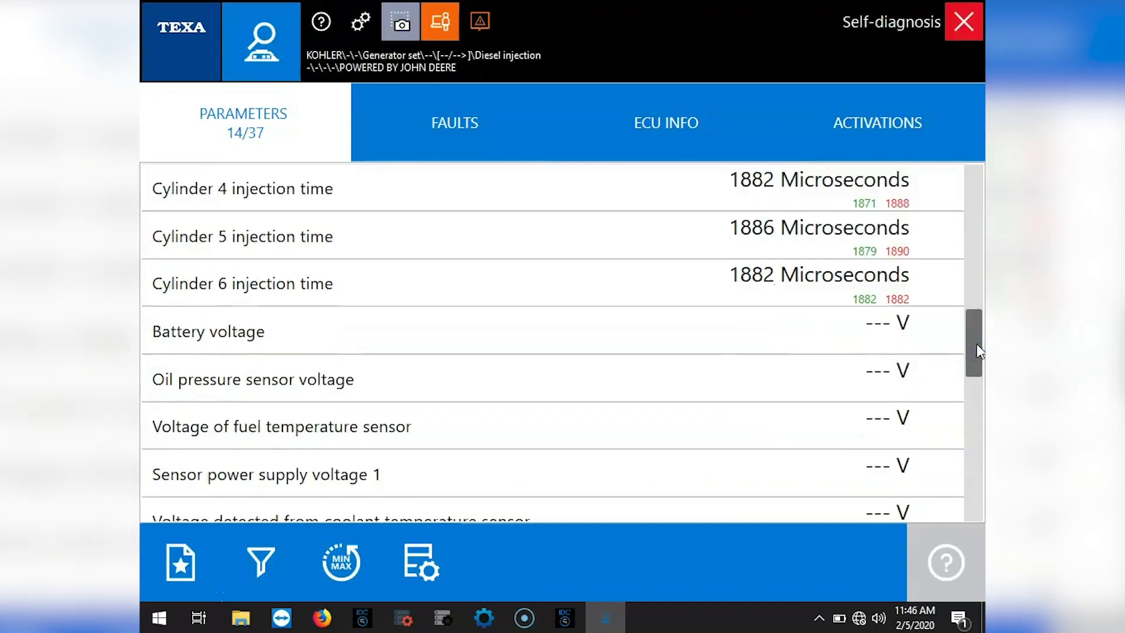
pyautogui.click(820, 276)
pyautogui.press('Down')
pyautogui.press('Down')
pyautogui.press('Down')
pyautogui.press('Down')
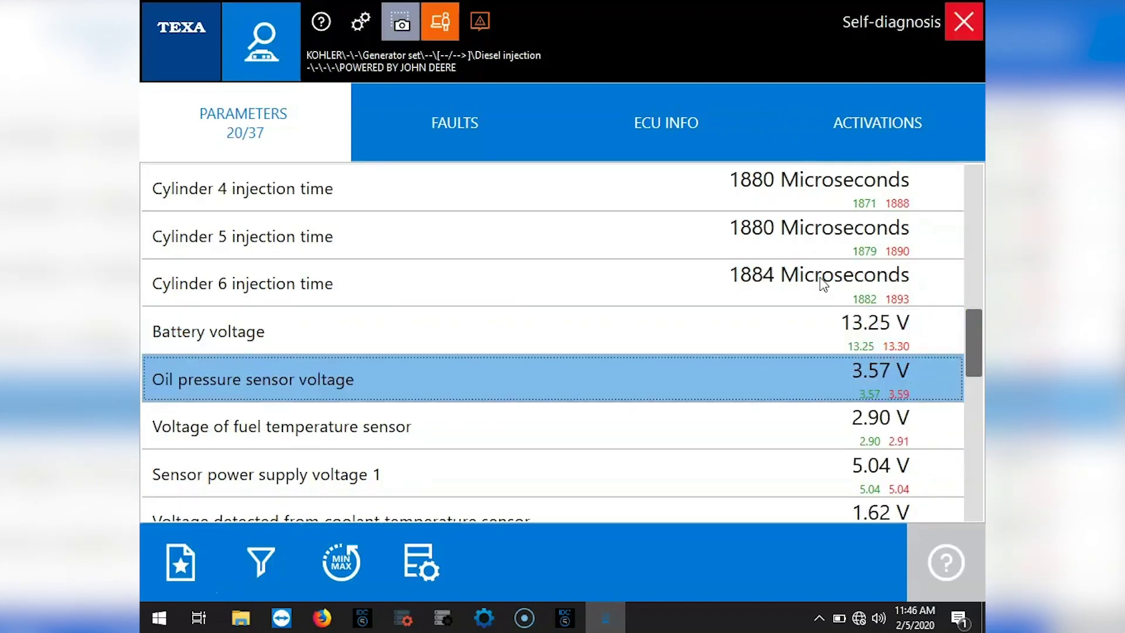
pyautogui.press('Down')
pyautogui.press('Down')
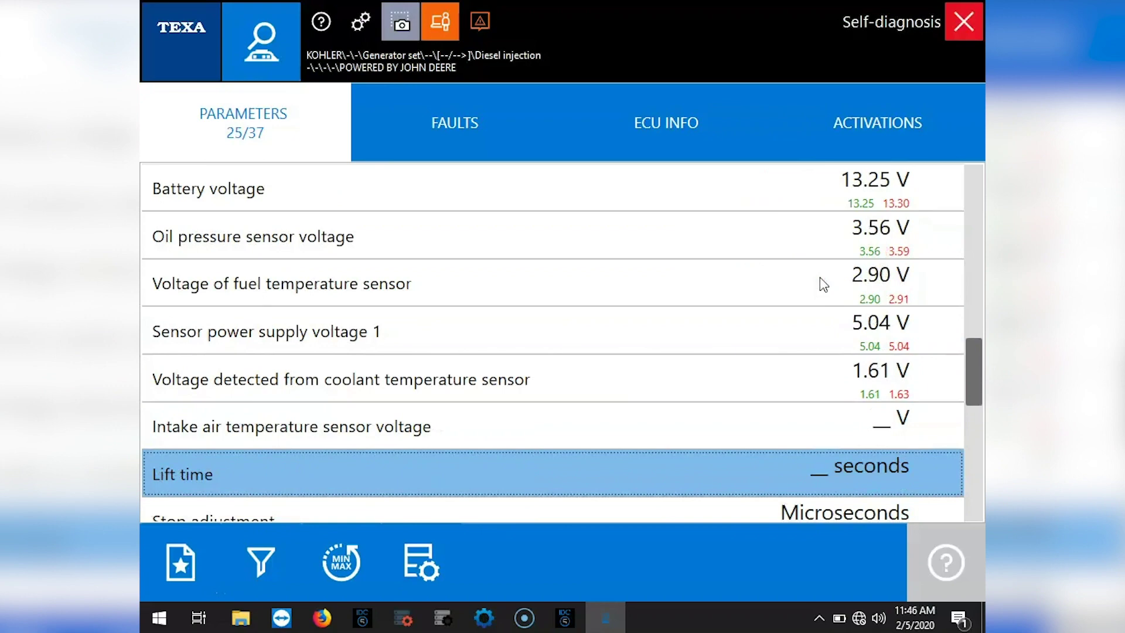
pyautogui.press('Down')
pyautogui.press('Down')
pyautogui.press('Down')
pyautogui.press('Down')
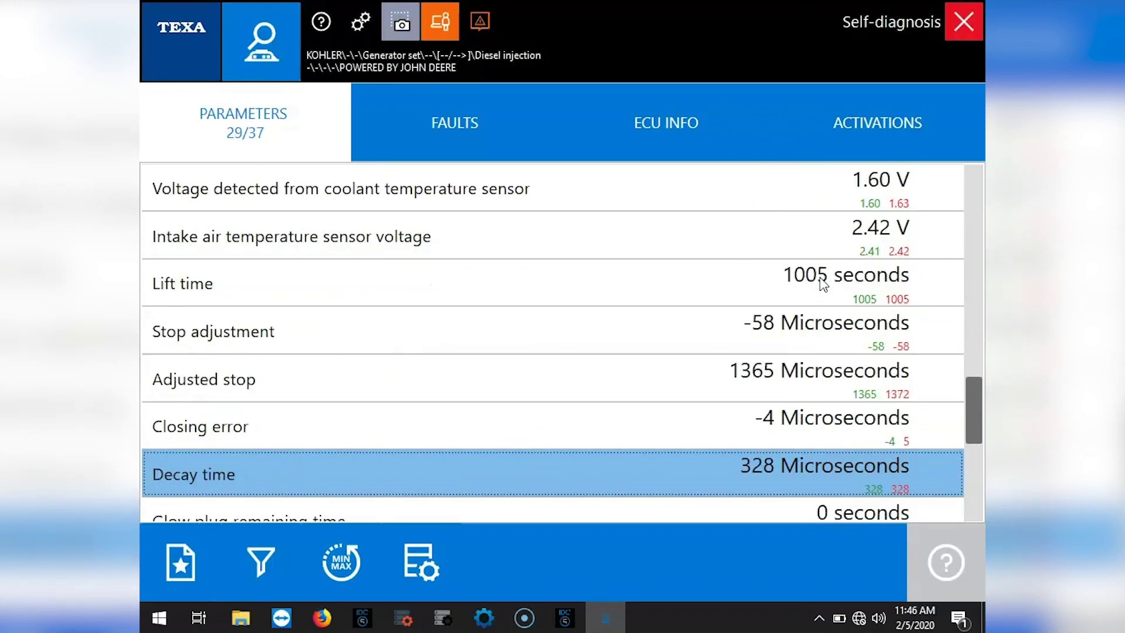
pyautogui.press('Down')
pyautogui.press('Down')
pyautogui.press('Down')
pyautogui.press('Down')
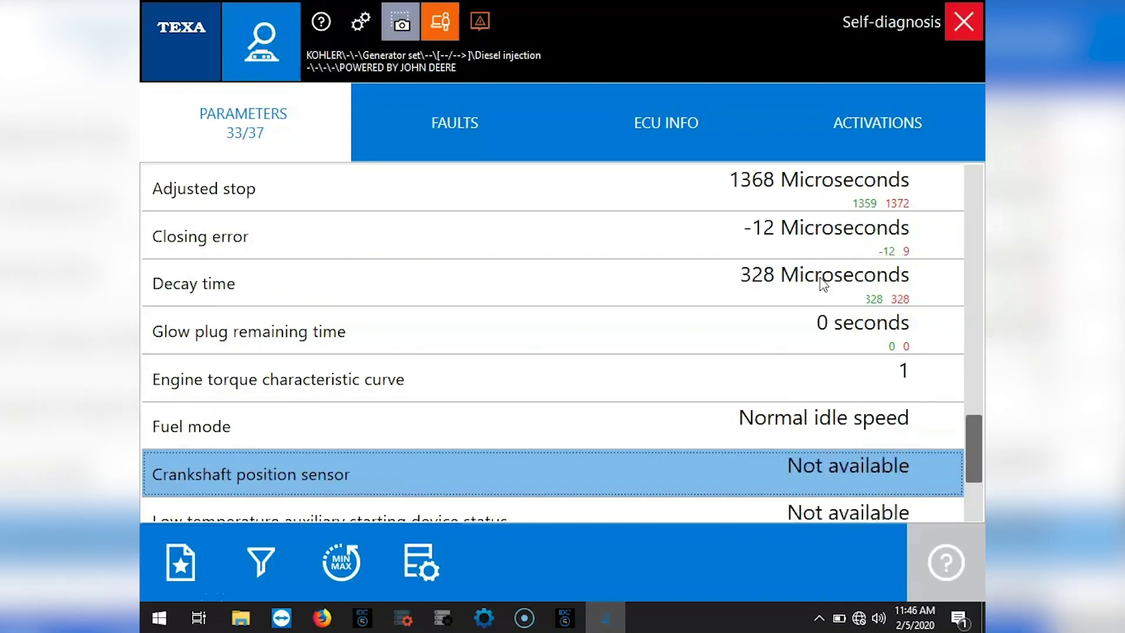
pyautogui.press('Down')
pyautogui.press('Down')
pyautogui.press('Down')
pyautogui.press('Down')
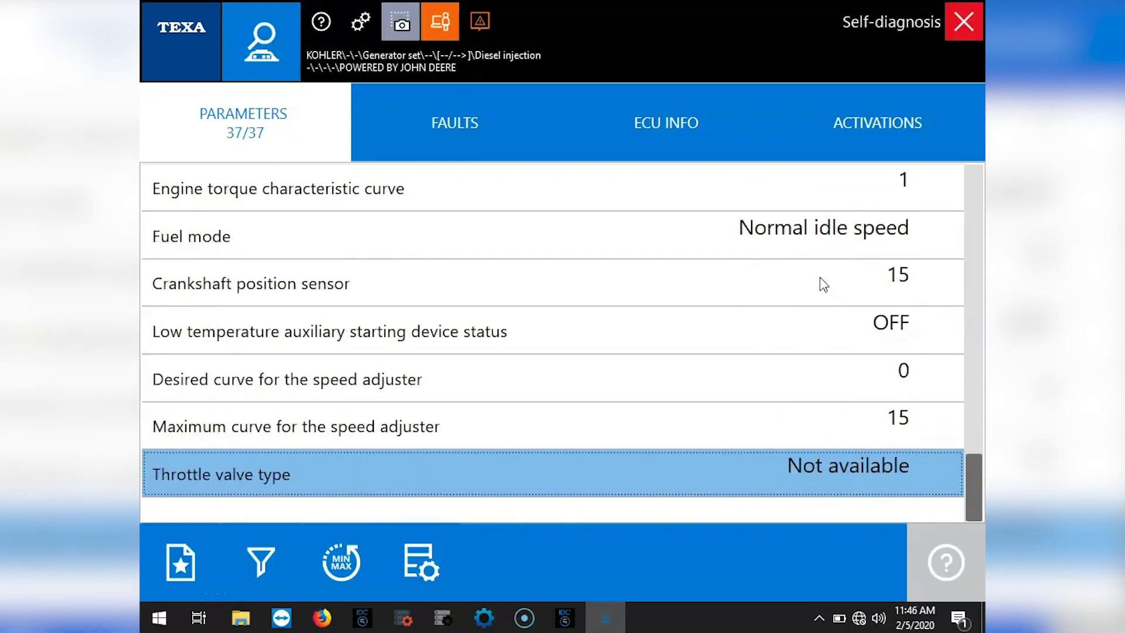
# - Check Faults, read ECU Info from VIN down to Diagnosis code, then show Activations
pyautogui.click(387, 114)
pyautogui.click(643, 120)
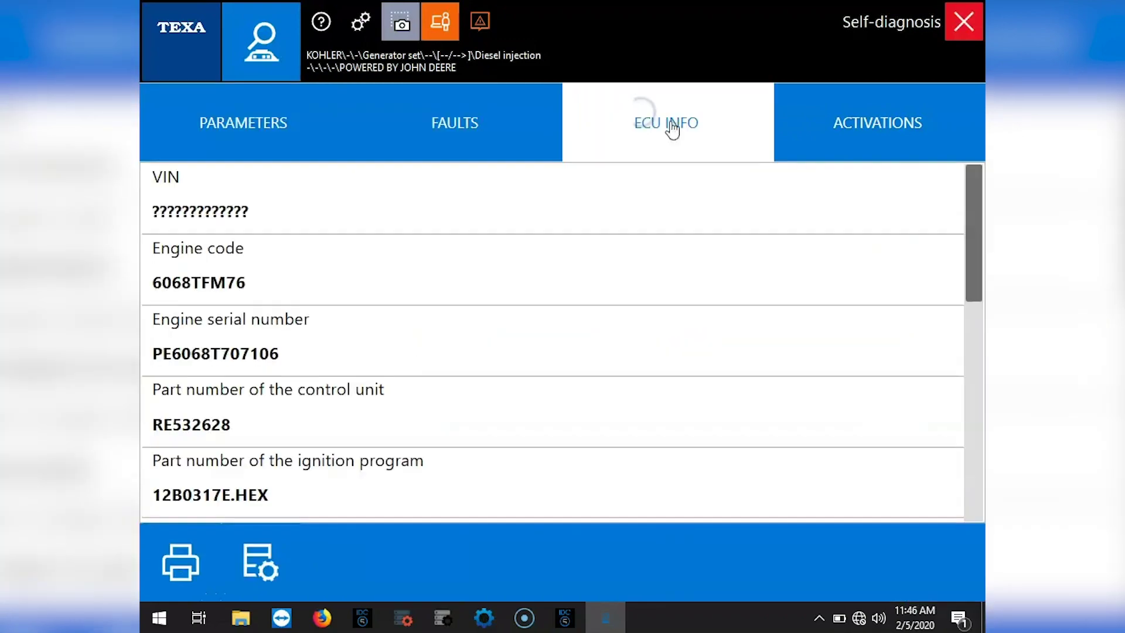
pyautogui.click(826, 188)
pyautogui.press('Down')
pyautogui.press('Down')
pyautogui.press('Down')
pyautogui.press('Down')
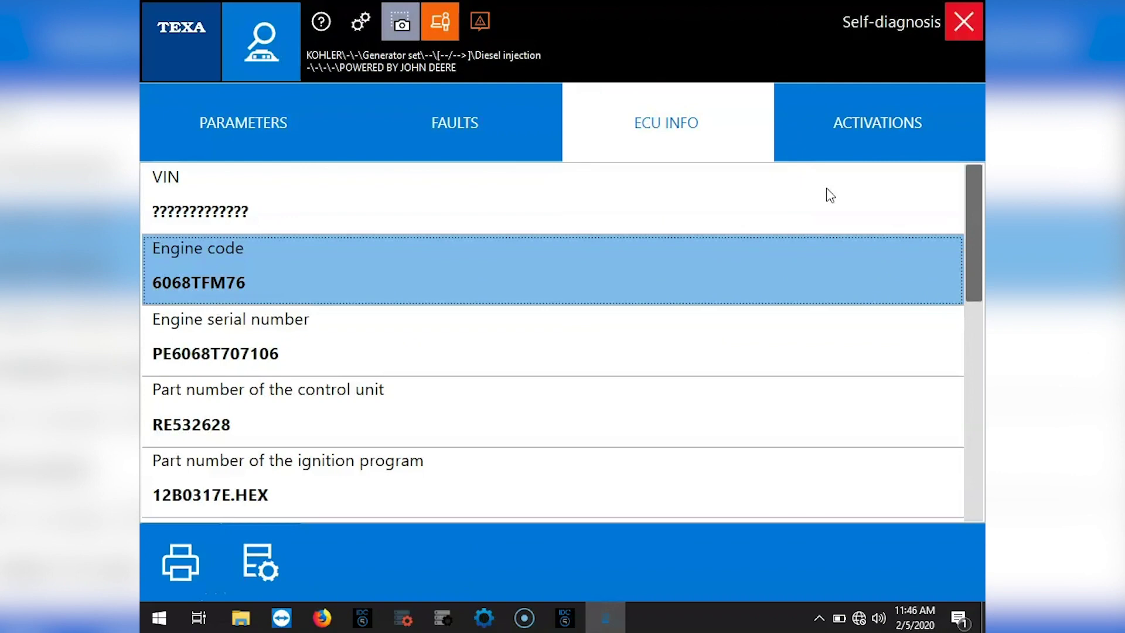
pyautogui.press('Down')
pyautogui.press('Down')
pyautogui.press('Down')
pyautogui.press('Down')
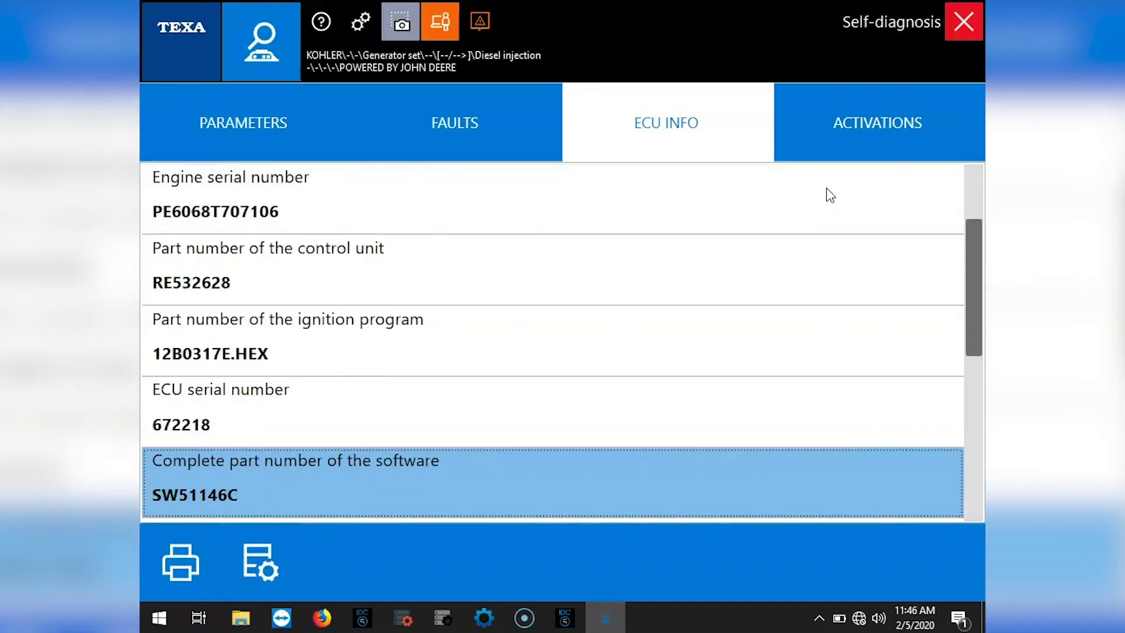
pyautogui.press('Down')
pyautogui.press('Down')
pyautogui.press('Down')
pyautogui.press('Down')
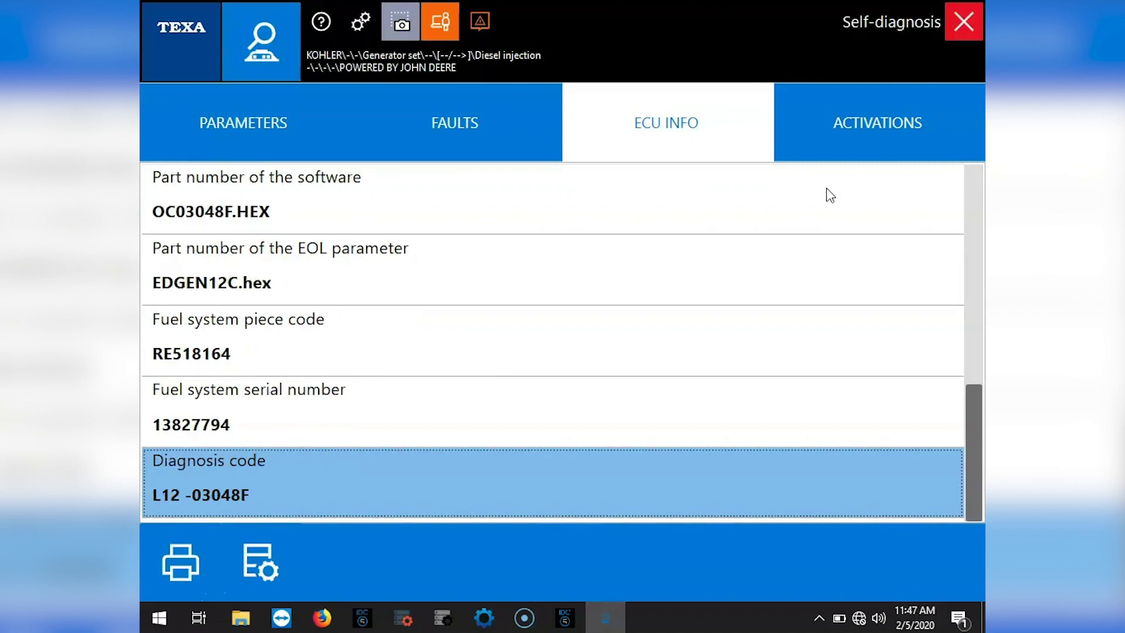
pyautogui.click(865, 139)
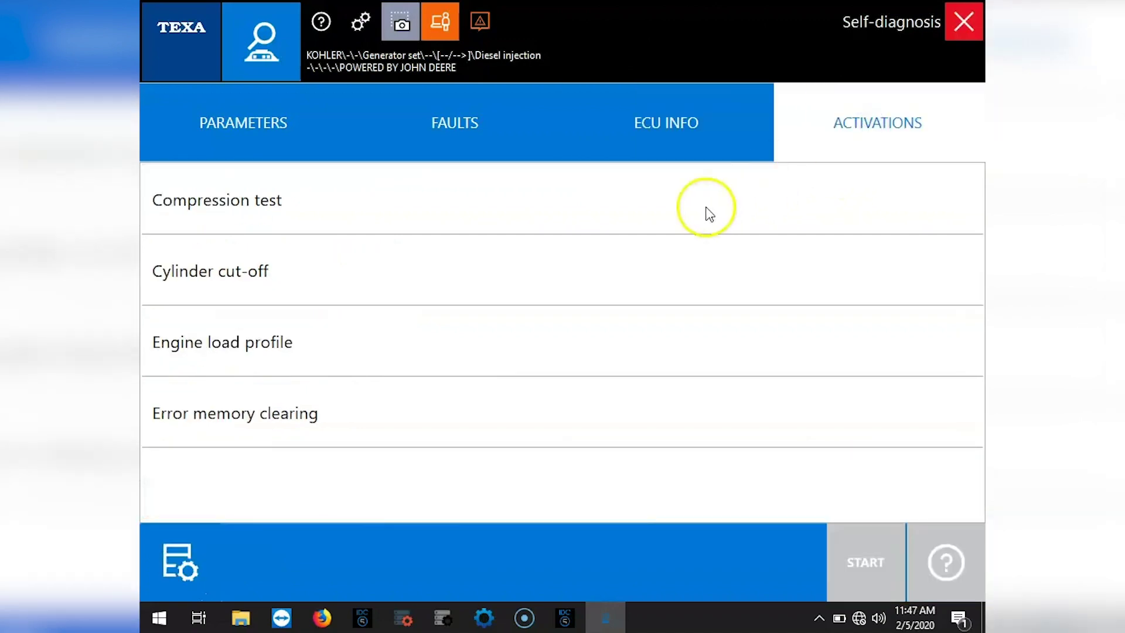
# - Disengage cylinder 4 in the Cylinder cut-off test at about 1801 rpm, then cancel
pyautogui.click(662, 269)
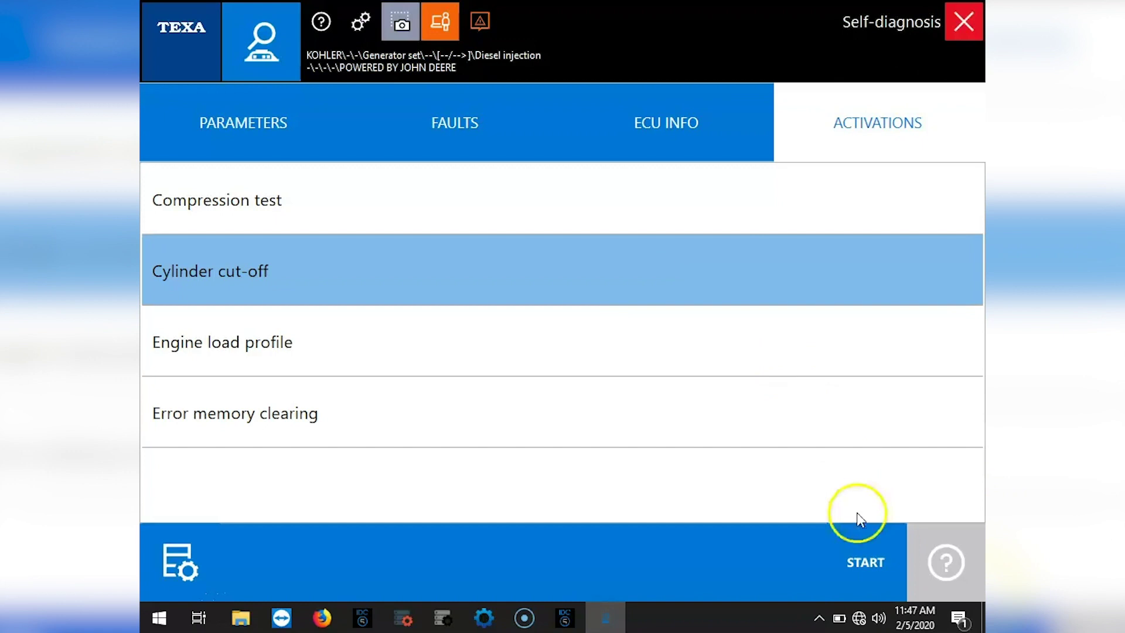
pyautogui.click(864, 564)
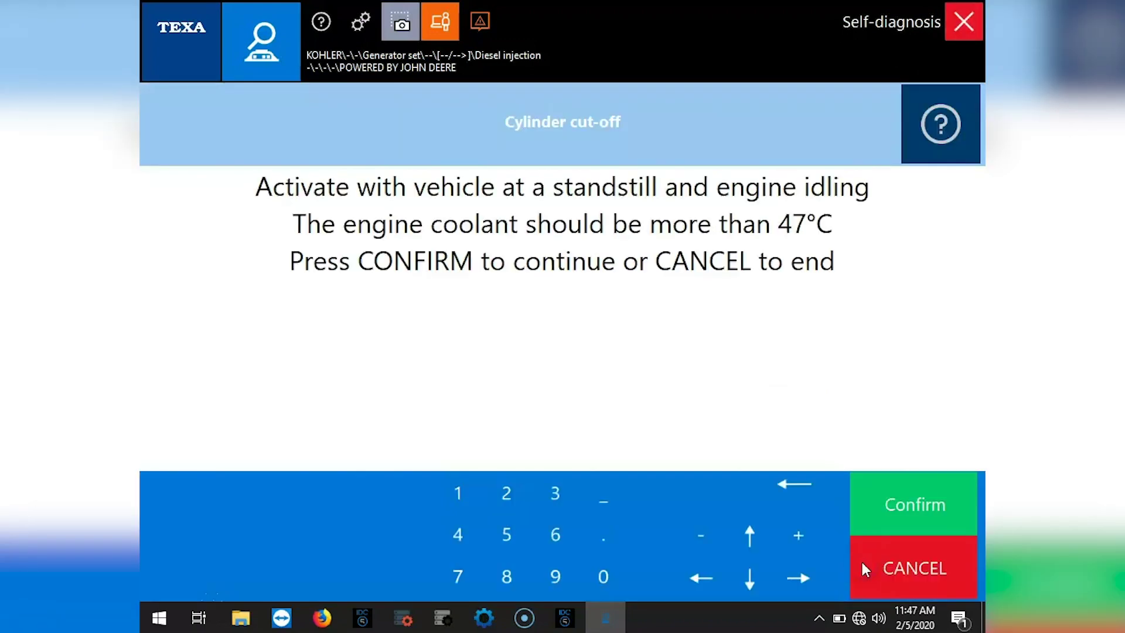
pyautogui.click(909, 503)
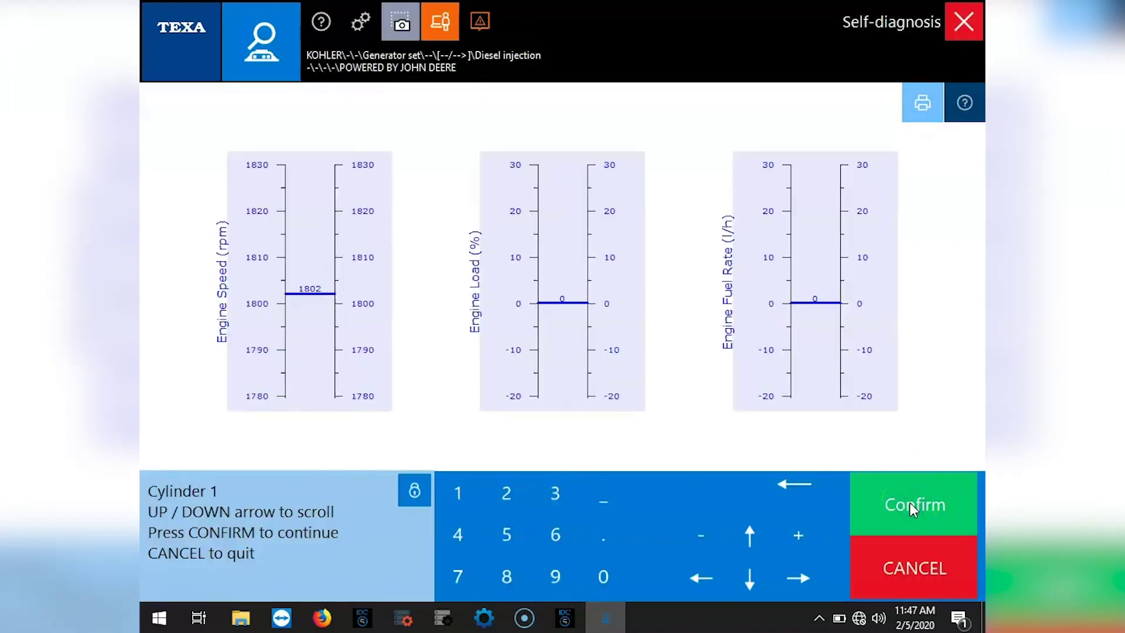
pyautogui.click(750, 533)
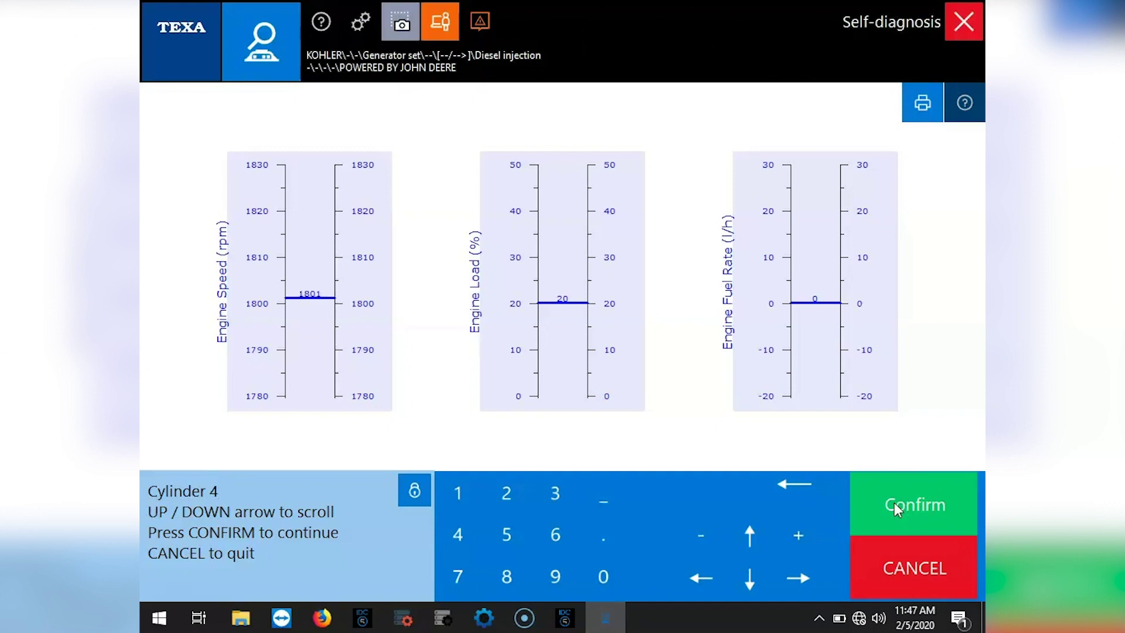
pyautogui.click(893, 502)
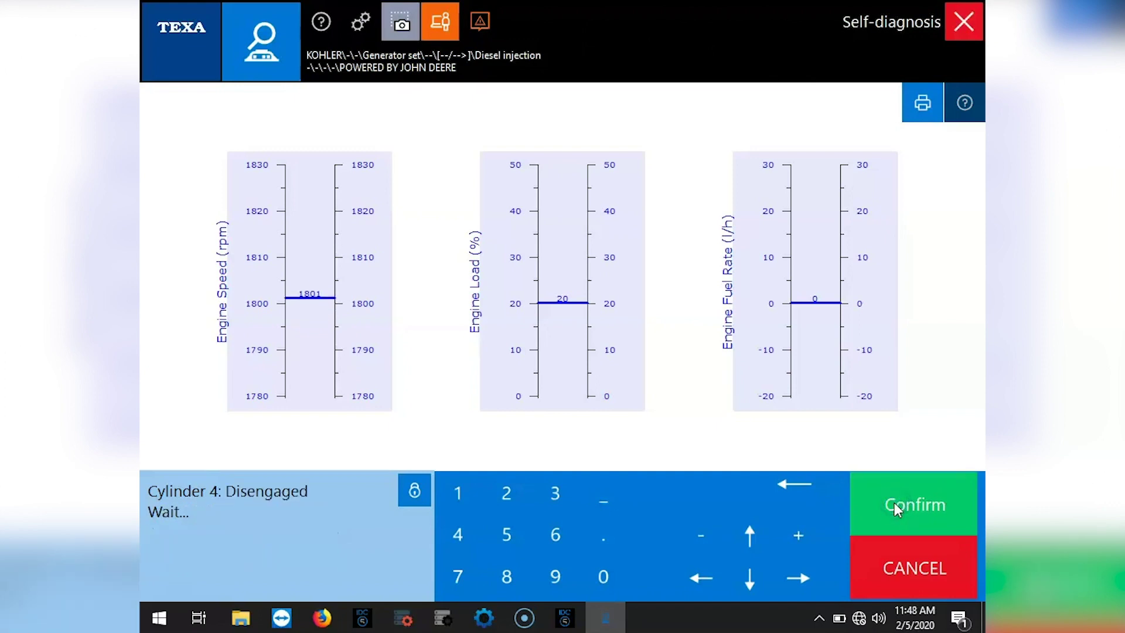
pyautogui.click(912, 563)
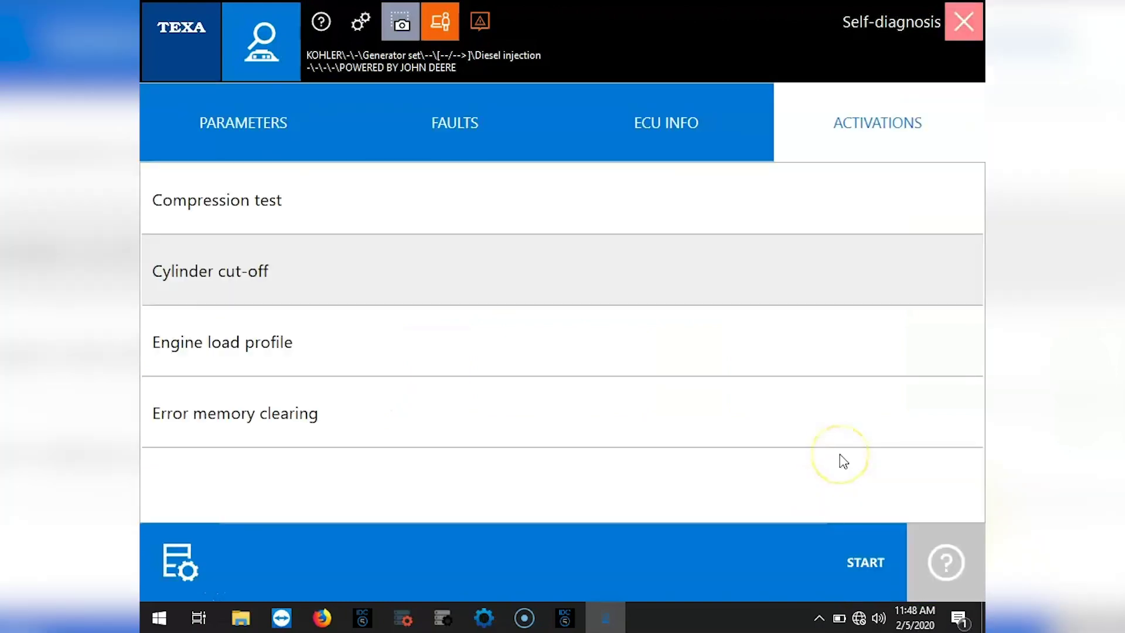
pyautogui.click(748, 347)
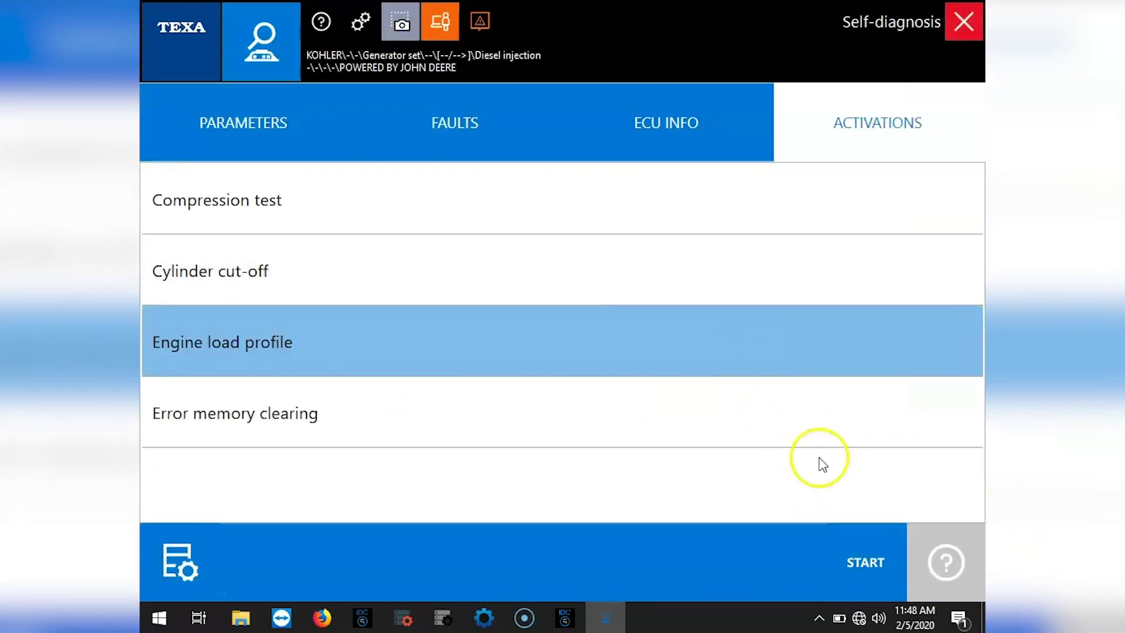
pyautogui.click(870, 545)
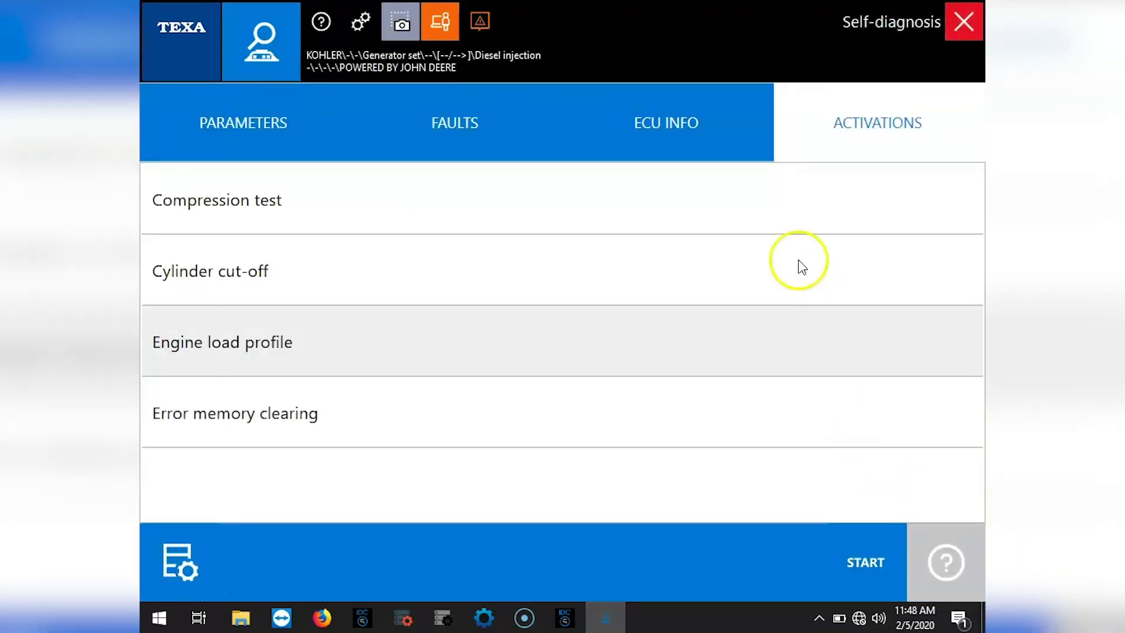
pyautogui.click(785, 216)
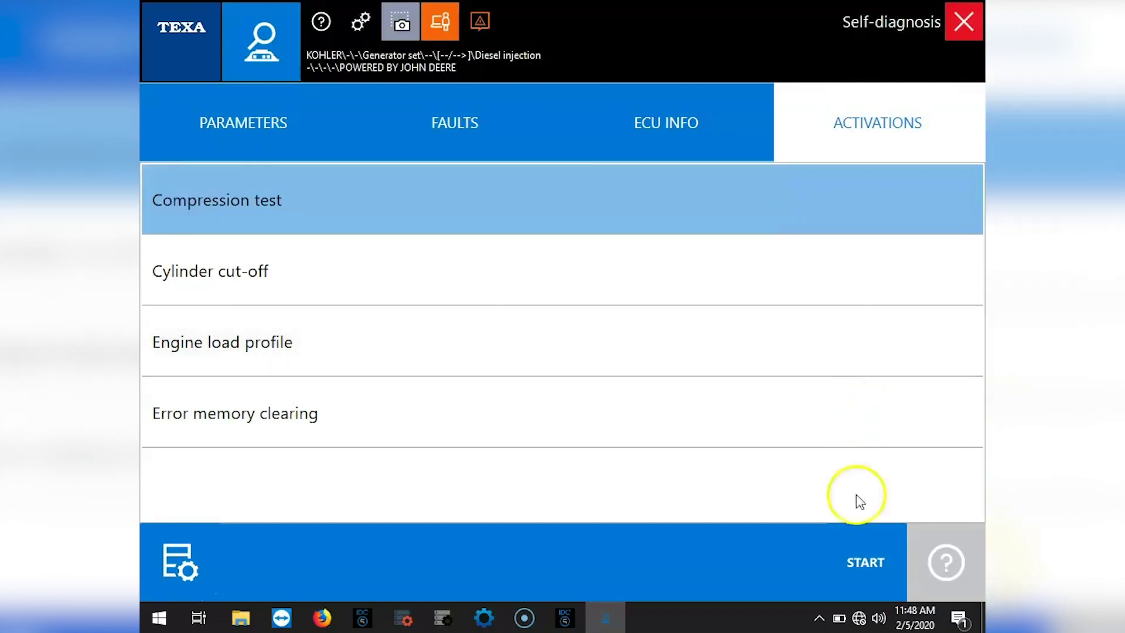
pyautogui.click(859, 561)
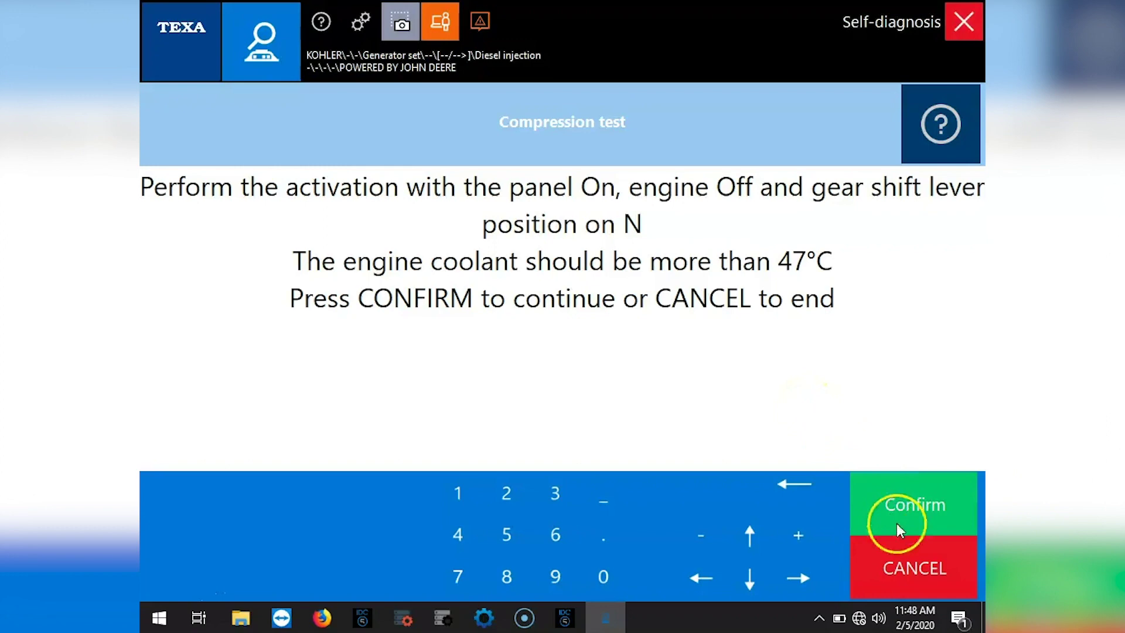
pyautogui.click(921, 574)
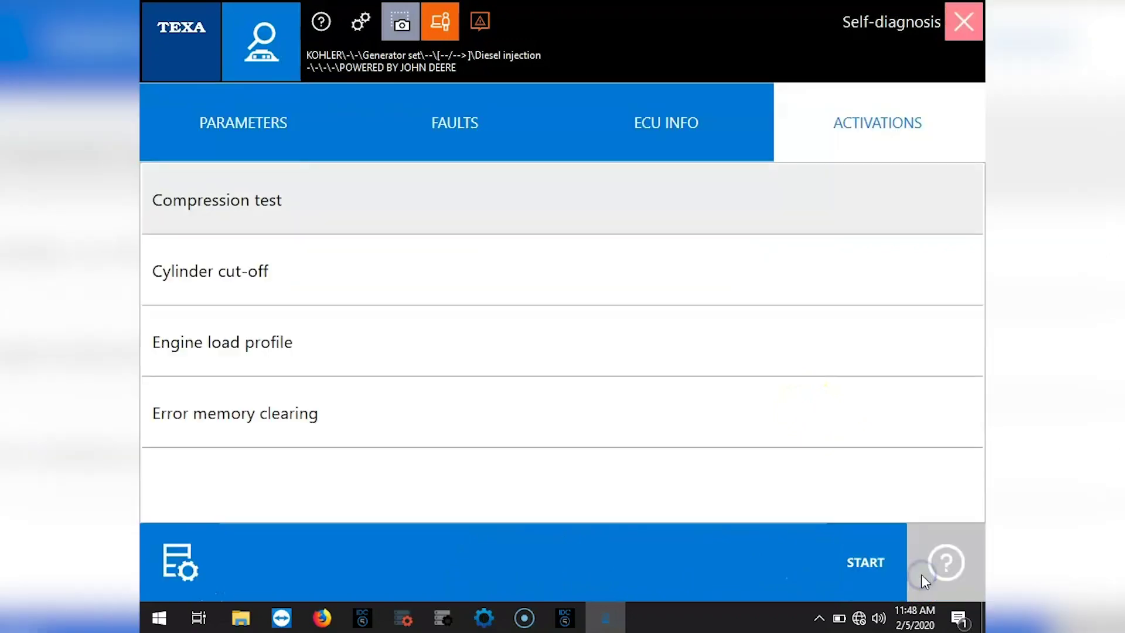